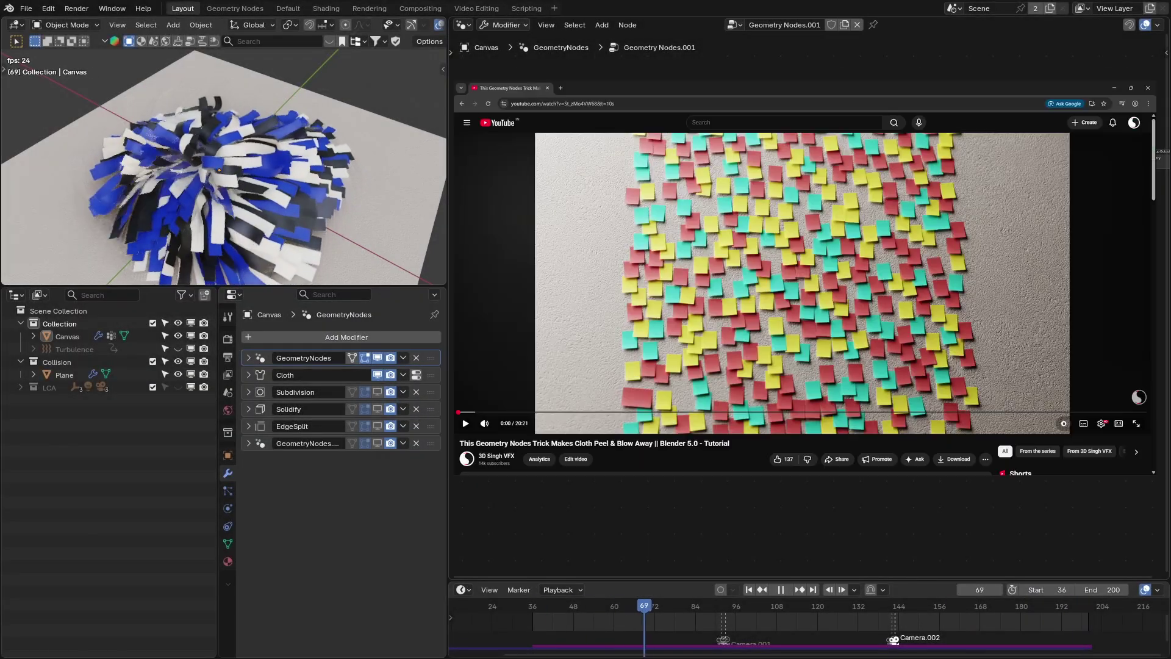
Stop the playback and preview the Ribben frame's Set Material output in wireframe shading with the Canvas selected.
{"action": "key", "text": "space"}
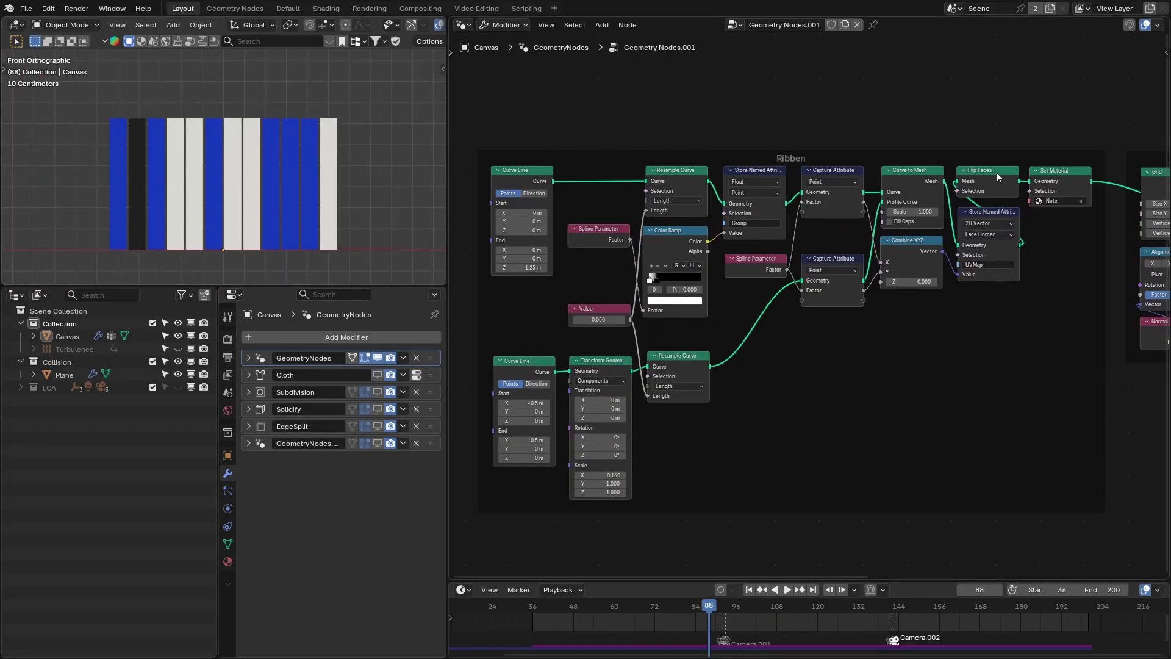
{"action": "left_click", "coordinate": [1037, 177], "text": "ctrl+shift"}
{"action": "middle_click_drag", "start_coordinate": [341, 138], "coordinate": [336, 166], "text": "shift"}
{"action": "scroll", "coordinate": [347, 167], "scroll_direction": "down", "scroll_amount": 1}
{"action": "key", "text": "z"}
{"action": "left_click", "coordinate": [218, 178]}
{"action": "scroll", "coordinate": [258, 158], "scroll_direction": "up", "scroll_amount": 1}
{"action": "mouse_move", "coordinate": [278, 147]}
{"action": "middle_mouse_down", "text": "shift"}
{"action": "mouse_move", "coordinate": [271, 163]}
{"action": "mouse_move", "coordinate": [289, 159]}
{"action": "middle_mouse_up", "text": "shift"}
{"action": "scroll", "coordinate": [221, 169], "scroll_direction": "down", "scroll_amount": 1}
{"action": "left_click", "coordinate": [200, 89]}
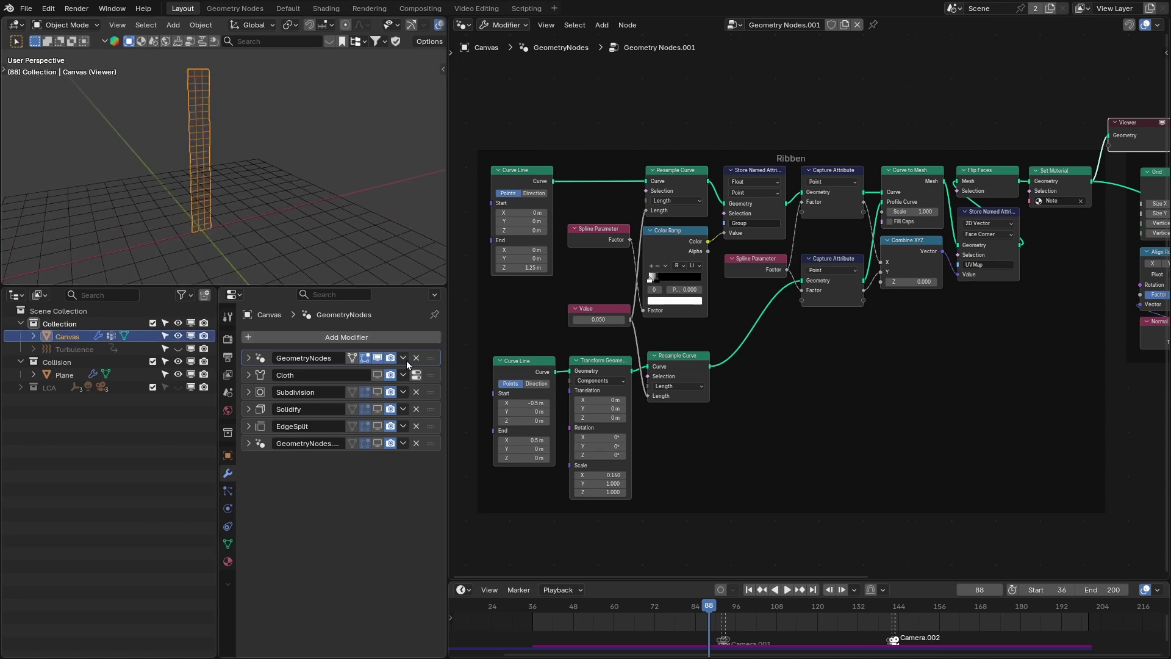
Preview the ribbon's build-up through the Curve Line, Resample Curve, Store Named Attribute, Color Ramp and Curve to Mesh nodes.
{"action": "left_click", "coordinate": [534, 189], "text": "ctrl+shift"}
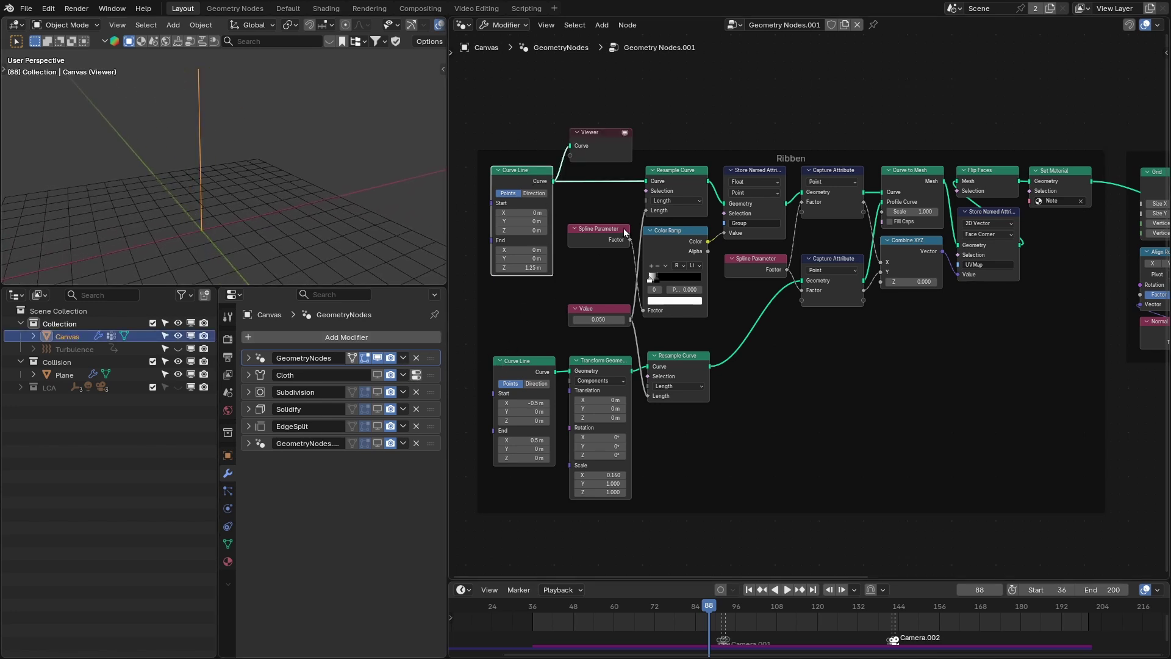
{"action": "left_click", "coordinate": [679, 173], "text": "ctrl+shift"}
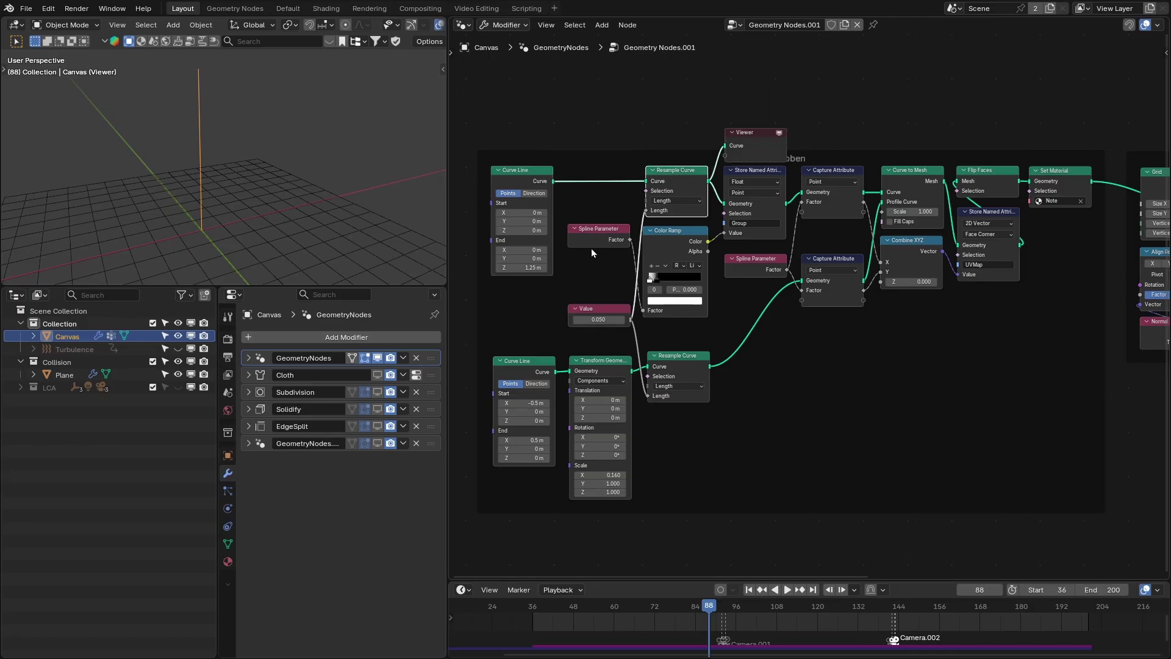
{"action": "left_click", "coordinate": [771, 210], "text": "ctrl+shift"}
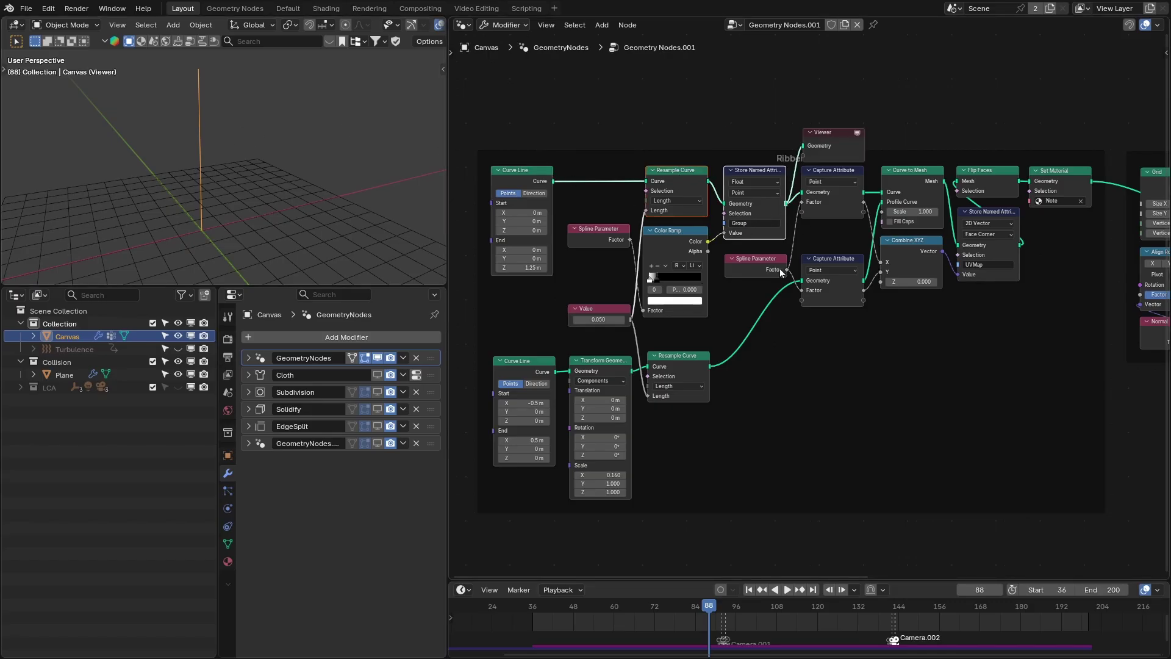
{"action": "middle_click_drag", "start_coordinate": [665, 277], "coordinate": [632, 272]}
{"action": "left_click", "coordinate": [657, 237], "text": "ctrl+shift"}
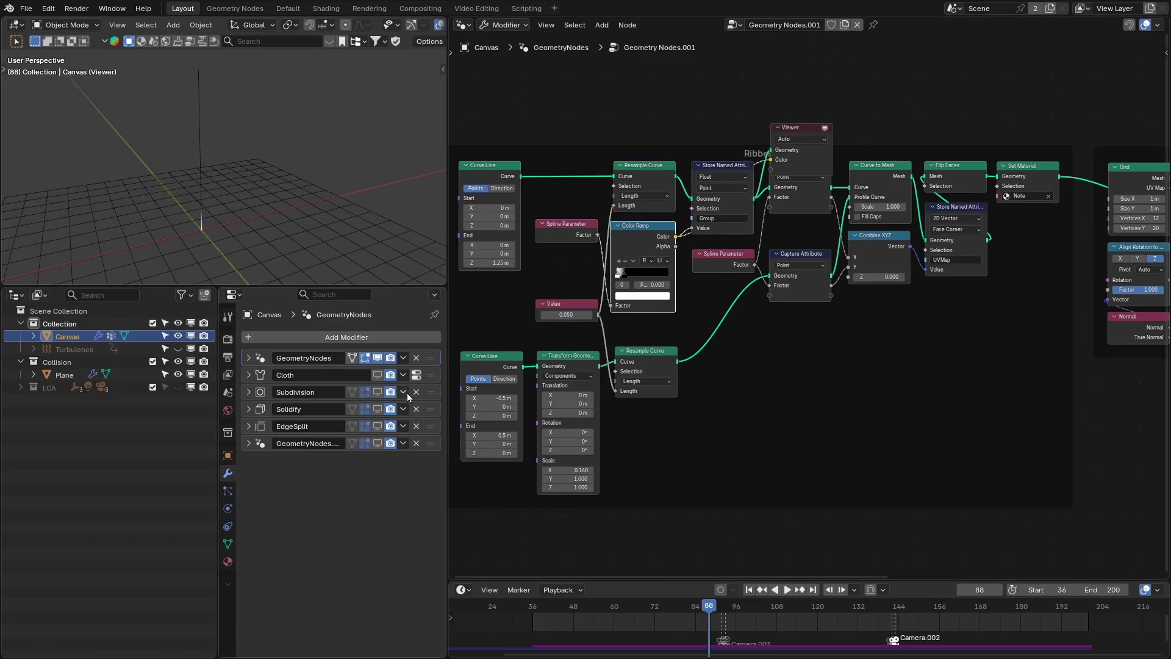
{"action": "left_click", "coordinate": [871, 176], "text": "ctrl+shift"}
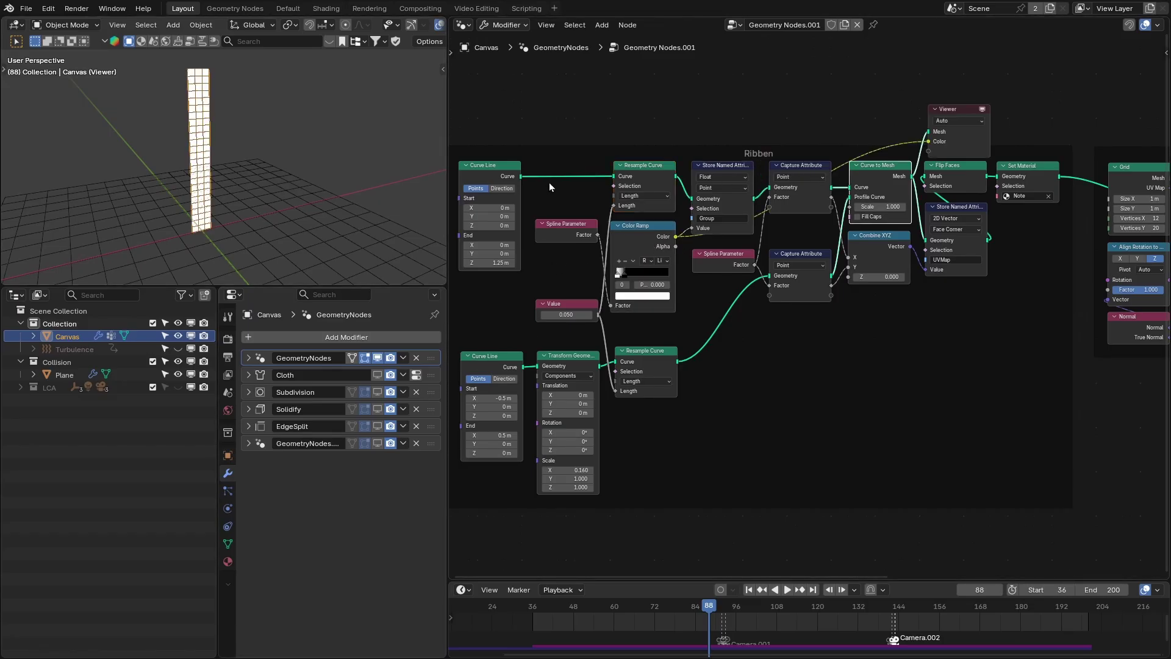
Cut the Color Ramp link to the Viewer and preview the Combine XYZ vector on the ribbon mesh.
{"action": "right_click_drag", "start_coordinate": [895, 152], "coordinate": [909, 129], "text": "ctrl"}
{"action": "left_click", "coordinate": [844, 120]}
{"action": "middle_click_drag", "start_coordinate": [1080, 143], "coordinate": [993, 137]}
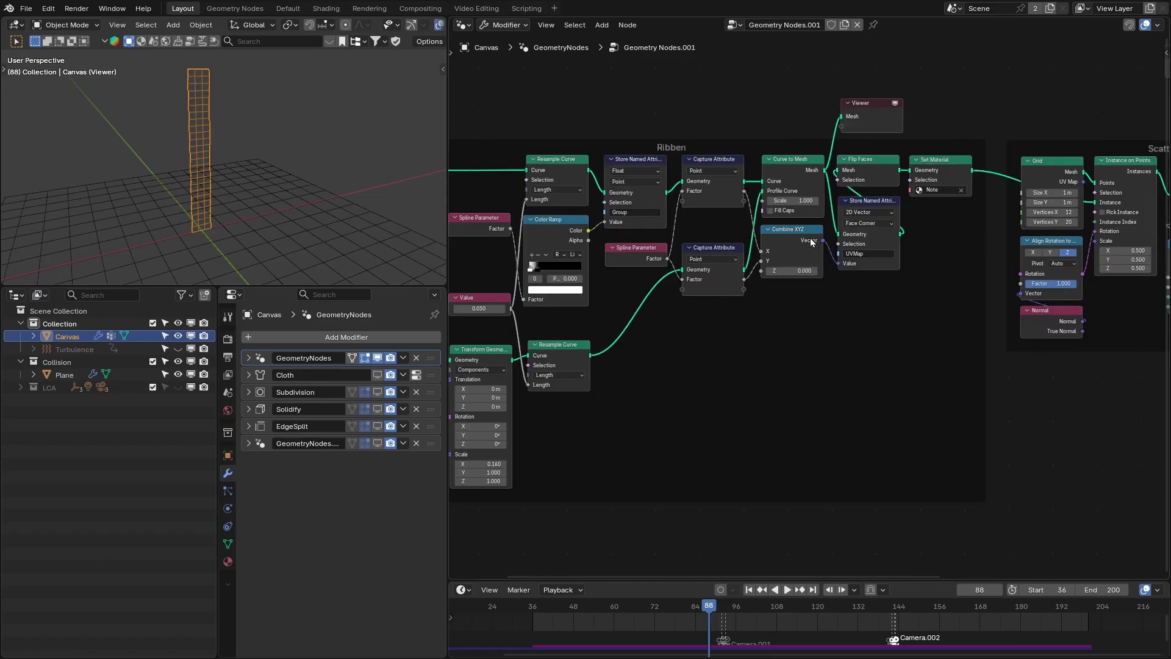
{"action": "left_click", "coordinate": [810, 241], "text": "ctrl+shift"}
{"action": "scroll", "coordinate": [251, 182], "scroll_direction": "up", "scroll_amount": 2}
{"action": "middle_click_drag", "start_coordinate": [273, 187], "coordinate": [250, 159]}
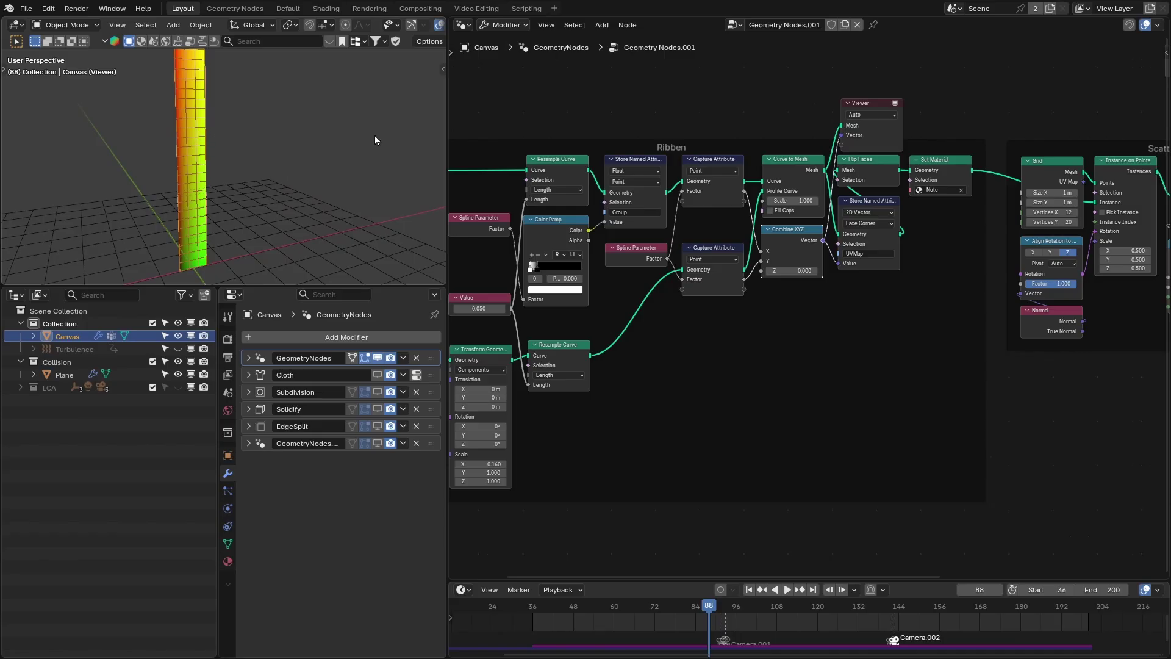
Preview the ribbon's Set Material output and cut the vector link from the Viewer.
{"action": "left_click", "coordinate": [928, 163], "text": "ctrl+shift"}
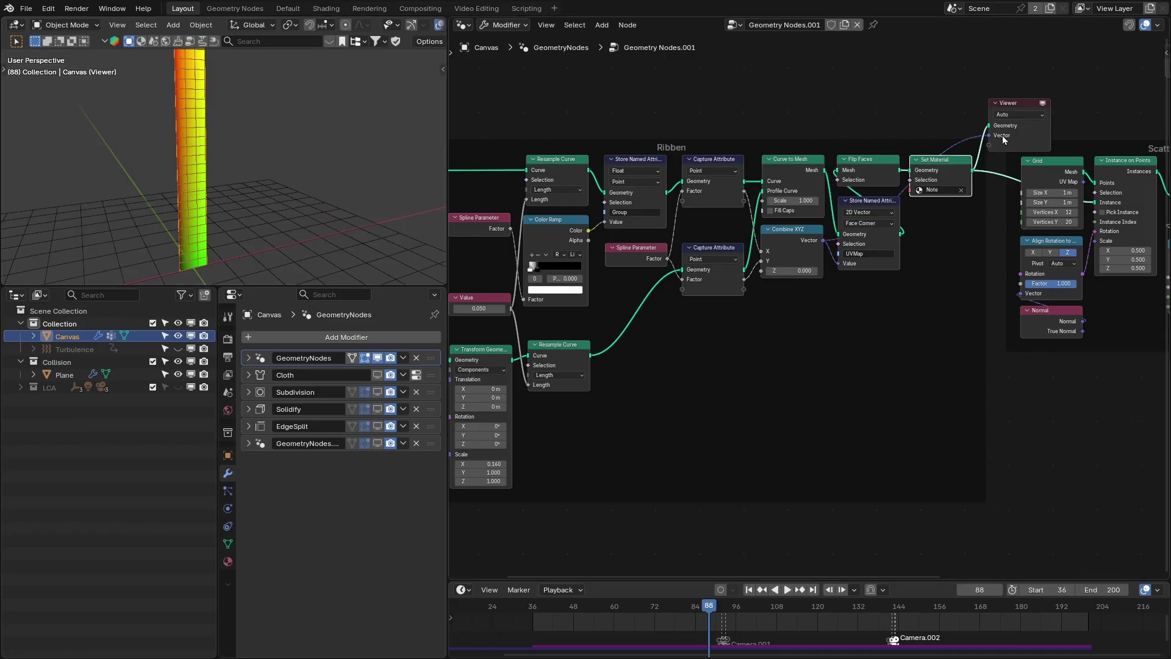
{"action": "left_click", "coordinate": [970, 142]}
{"action": "middle_click_drag", "start_coordinate": [970, 142], "coordinate": [756, 156]}
{"action": "right_click_drag", "start_coordinate": [756, 157], "coordinate": [761, 130], "text": "ctrl"}
{"action": "scroll", "coordinate": [313, 131], "scroll_direction": "down", "scroll_amount": 3}
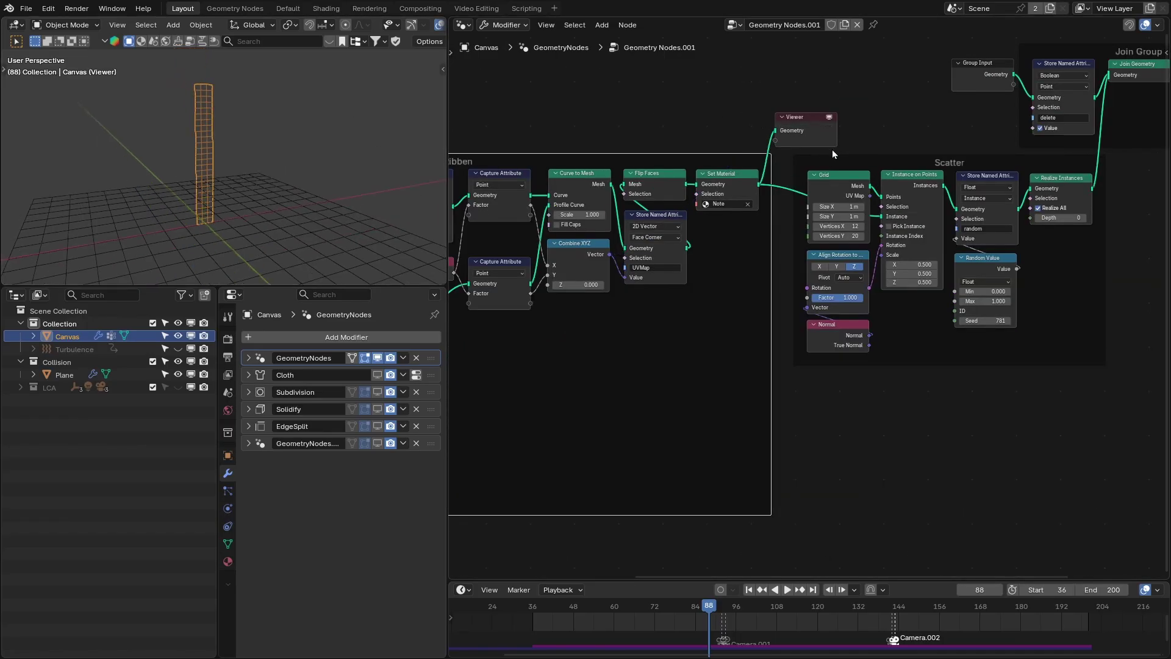
Preview the Grid node's mesh in the Scatter frame.
{"action": "middle_click_drag", "start_coordinate": [832, 153], "coordinate": [667, 149]}
{"action": "left_click", "coordinate": [666, 203], "text": "ctrl+shift"}
{"action": "middle_click_drag", "start_coordinate": [362, 175], "coordinate": [497, 210]}
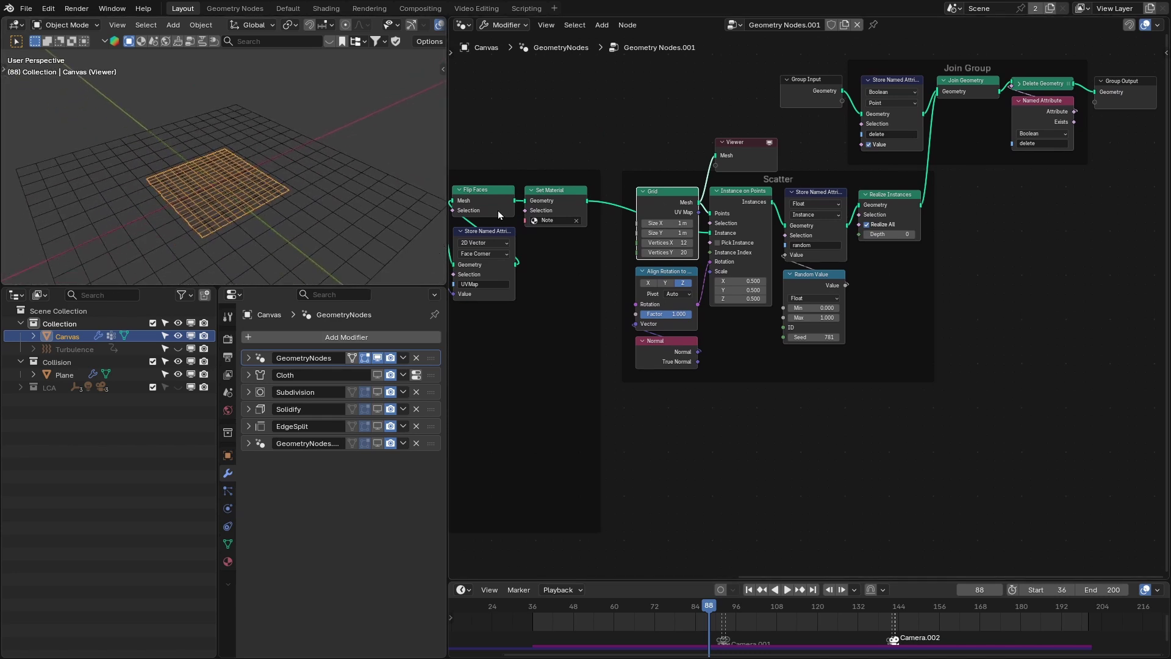
Preview the Instance on Points output in rendered shading with nothing selected in the viewport.
{"action": "left_click", "coordinate": [763, 203], "text": "ctrl+shift"}
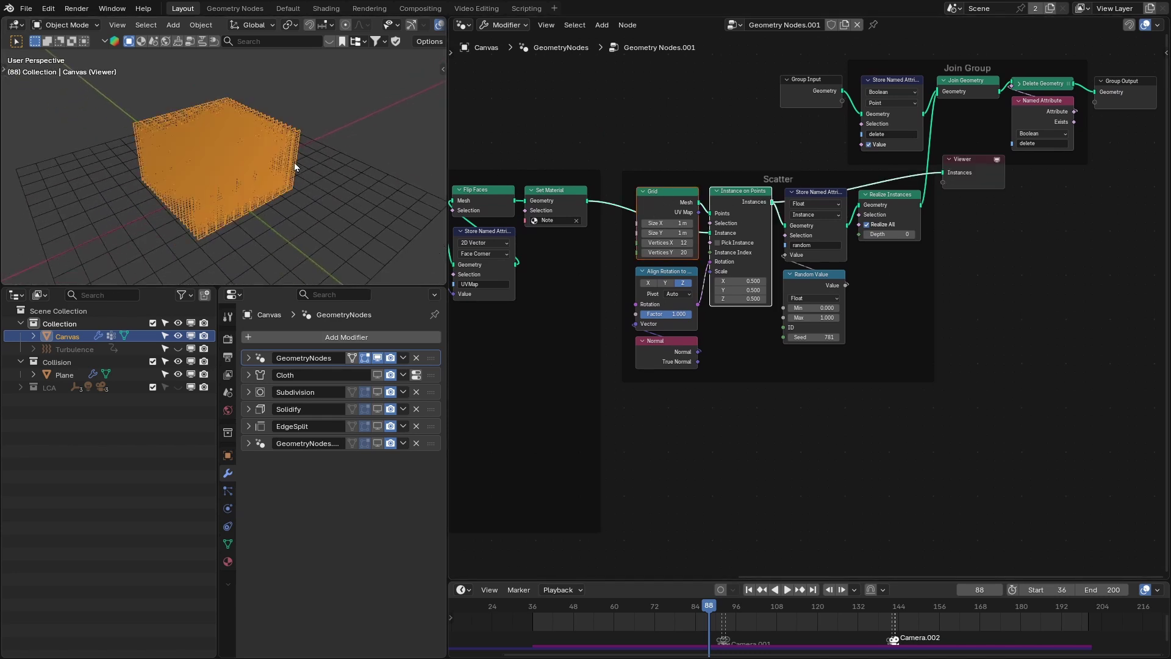
{"action": "key", "text": "z"}
{"action": "left_click", "coordinate": [276, 111]}
{"action": "scroll", "coordinate": [246, 185], "scroll_direction": "up", "scroll_amount": 3}
{"action": "middle_click_drag", "start_coordinate": [247, 185], "coordinate": [240, 168]}
{"action": "key", "text": "alt+a"}
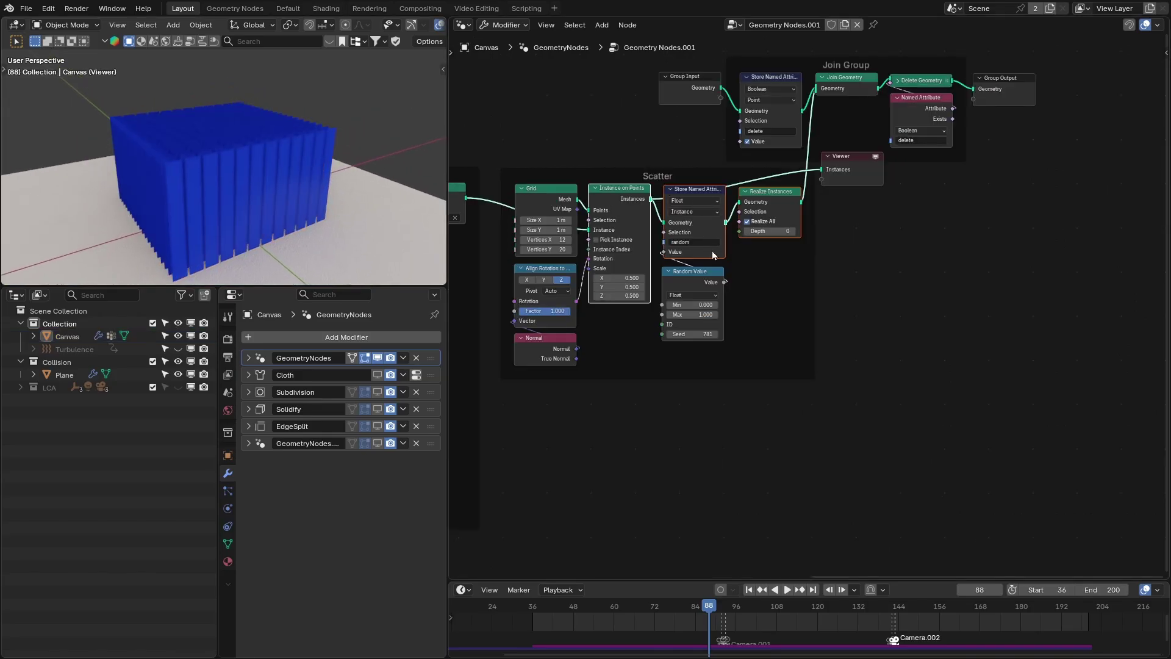
Preview the Realize Instances output with its random ribbon colours, and remove the Viewer node.
{"action": "mouse_move", "coordinate": [696, 251]}
{"action": "left_click", "coordinate": [790, 202], "text": "ctrl+shift"}
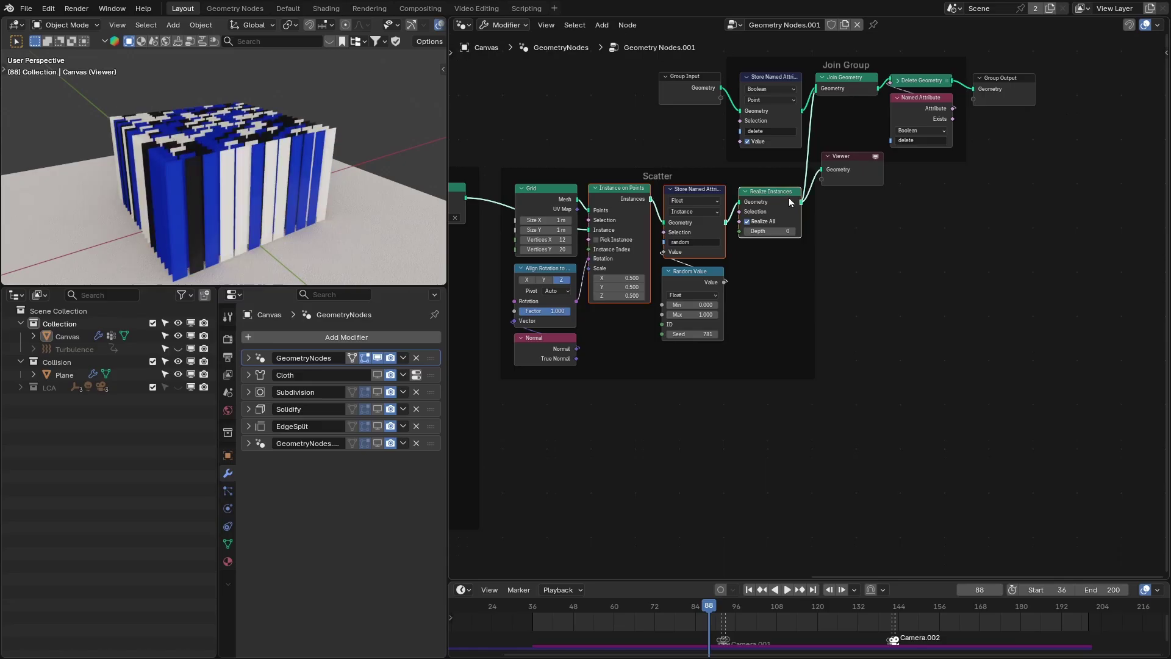
{"action": "left_click", "coordinate": [770, 199]}
{"action": "left_click_drag", "start_coordinate": [770, 199], "coordinate": [772, 197]}
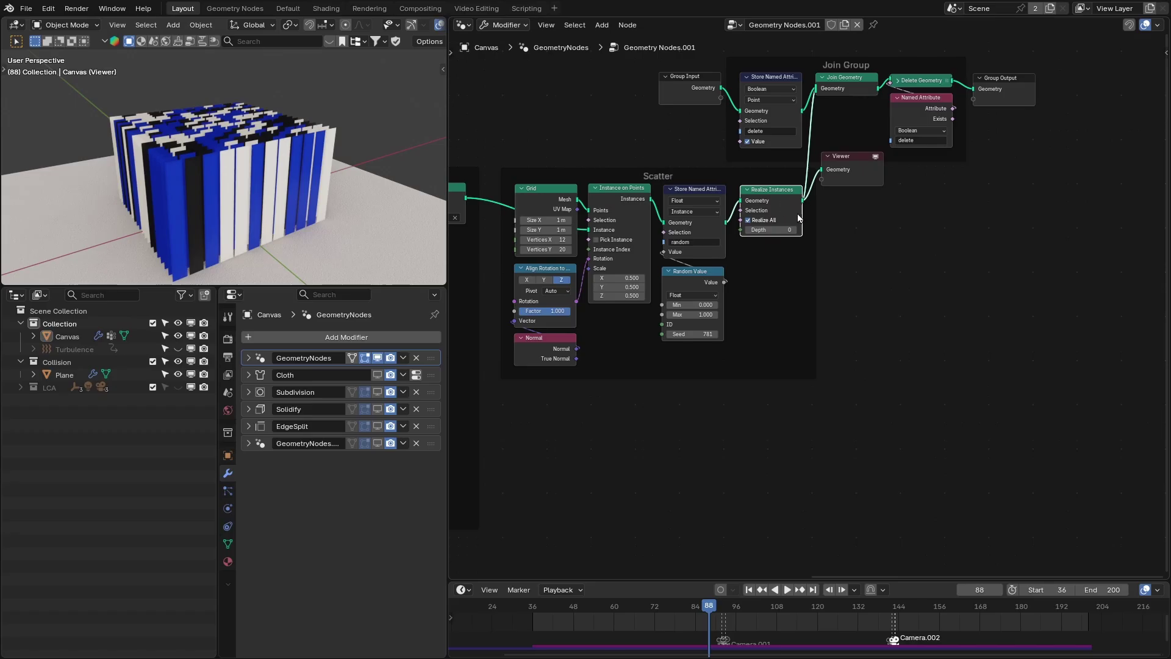
{"action": "mouse_move", "coordinate": [864, 183]}
{"action": "left_mouse_down"}
{"action": "mouse_move", "coordinate": [848, 180]}
{"action": "mouse_move", "coordinate": [859, 185]}
{"action": "left_mouse_up"}
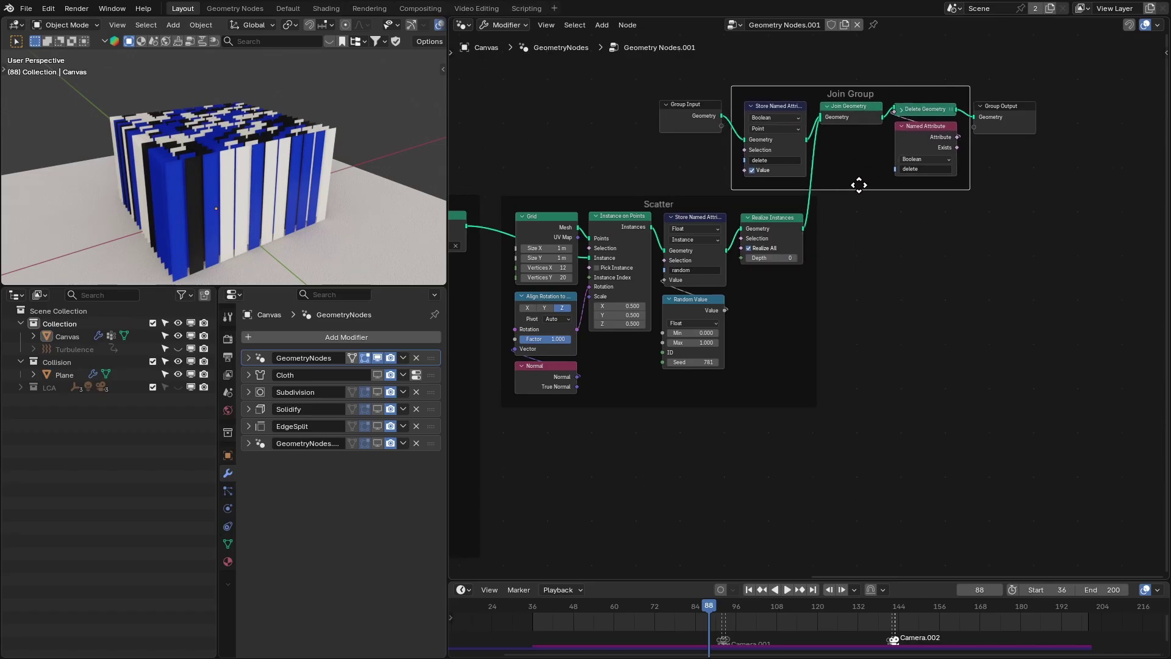
Examine the Ribben frame's nodes, in particular the Store Named Attribute node that stores the Group attribute.
{"action": "scroll", "coordinate": [601, 152], "scroll_direction": "down", "scroll_amount": 3}
{"action": "middle_click_drag", "start_coordinate": [583, 160], "coordinate": [866, 135]}
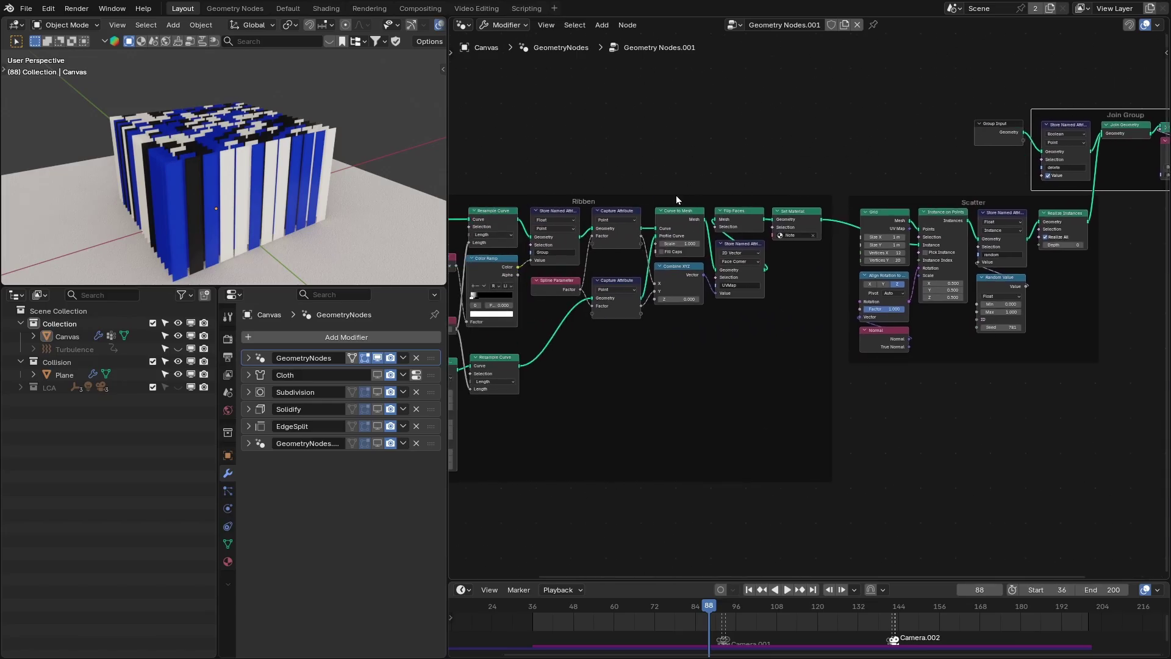
{"action": "middle_click_drag", "start_coordinate": [803, 161], "coordinate": [1008, 160]}
{"action": "middle_click_drag", "start_coordinate": [816, 166], "coordinate": [814, 130], "text": "ctrl"}
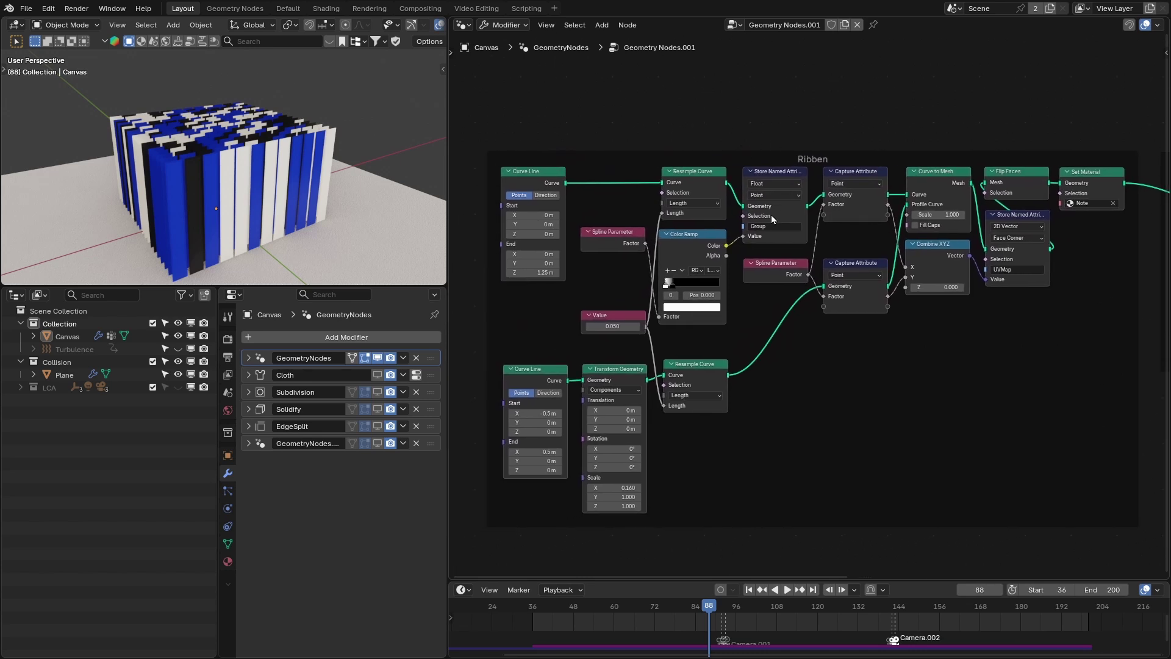
{"action": "left_click_drag", "start_coordinate": [766, 174], "coordinate": [770, 174]}
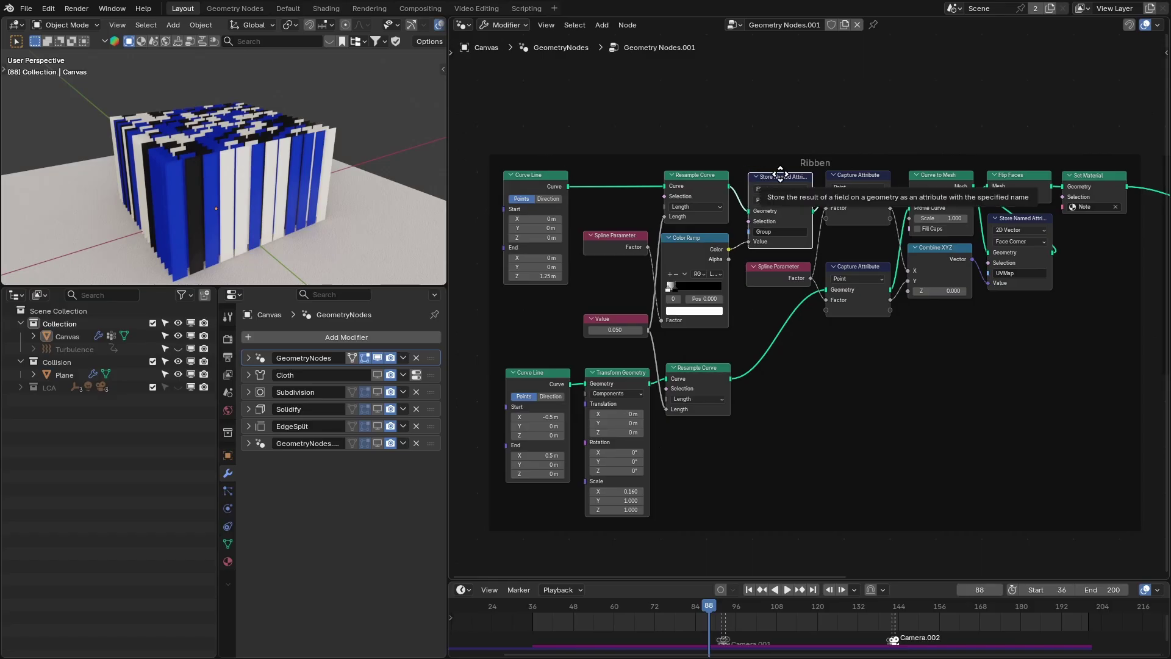
{"action": "mouse_move", "coordinate": [781, 172]}
{"action": "left_mouse_down"}
{"action": "mouse_move", "coordinate": [783, 163]}
{"action": "mouse_move", "coordinate": [779, 173]}
{"action": "left_mouse_up"}
Check the Canvas object's vertex groups and preview the Group Input geometry.
{"action": "middle_click_drag", "start_coordinate": [1162, 109], "coordinate": [657, 183]}
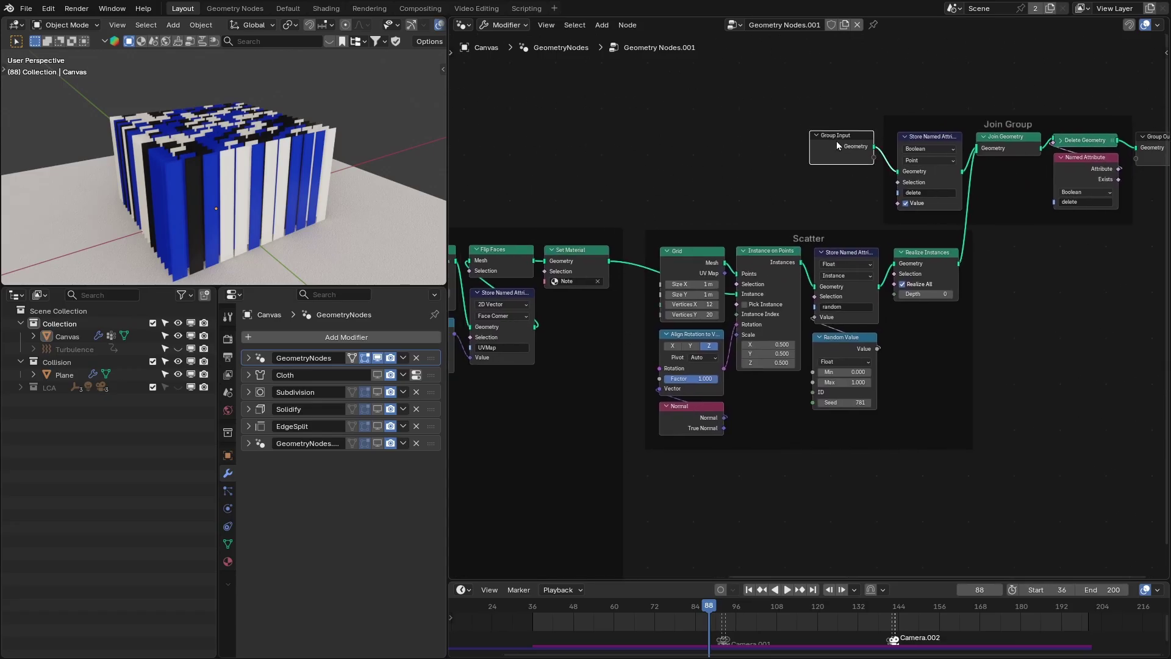
{"action": "left_click", "coordinate": [227, 543]}
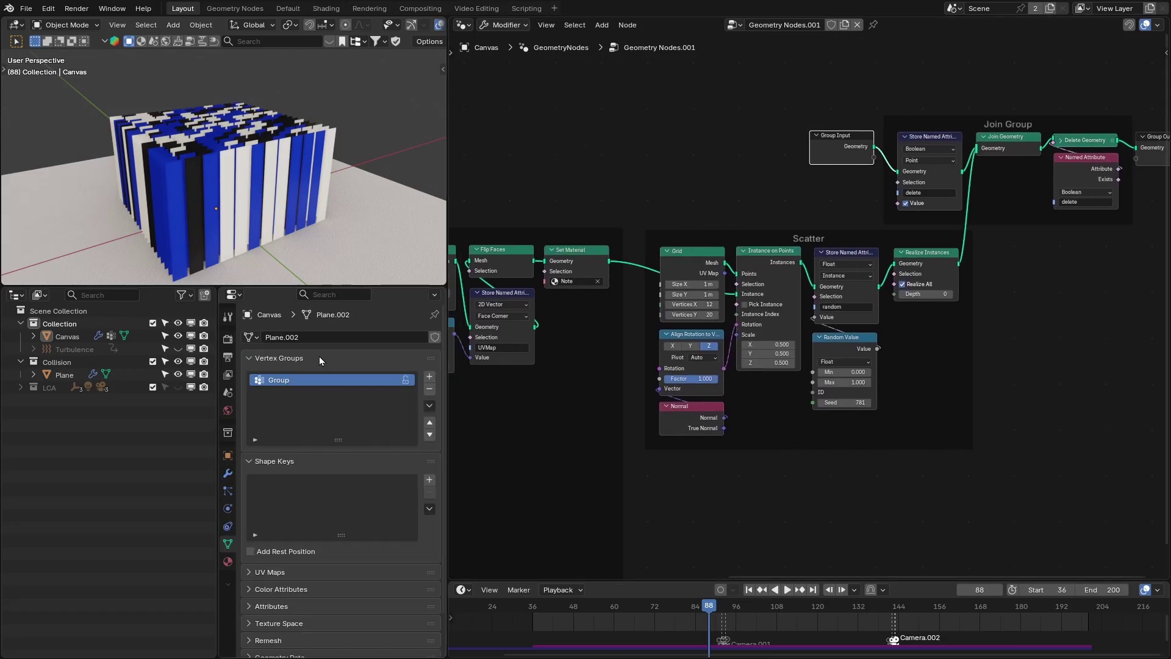
{"action": "left_click", "coordinate": [844, 145], "text": "ctrl+shift"}
{"action": "middle_click_drag", "start_coordinate": [564, 163], "coordinate": [852, 124]}
{"action": "middle_click_drag", "start_coordinate": [1042, 165], "coordinate": [554, 224]}
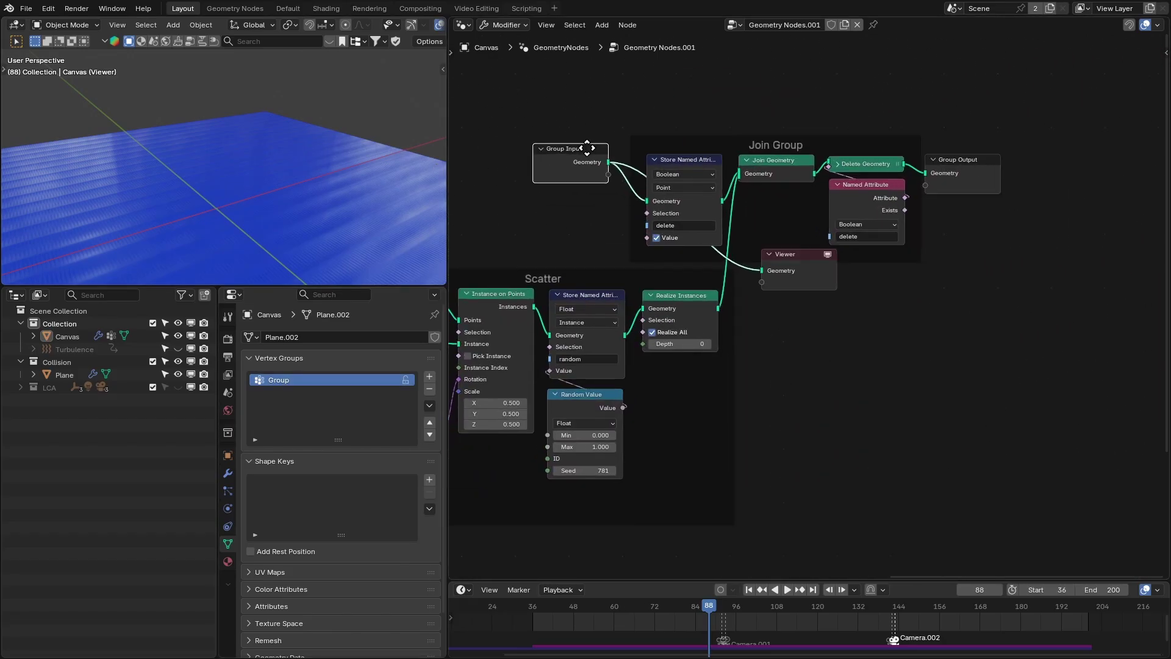
{"action": "mouse_move", "coordinate": [590, 150]}
{"action": "left_mouse_down"}
{"action": "mouse_move", "coordinate": [570, 162]}
{"action": "mouse_move", "coordinate": [594, 152]}
{"action": "left_mouse_up"}
{"action": "mouse_move", "coordinate": [681, 301]}
{"action": "left_mouse_down"}
{"action": "mouse_move", "coordinate": [671, 300]}
{"action": "mouse_move", "coordinate": [684, 299]}
{"action": "left_mouse_up"}
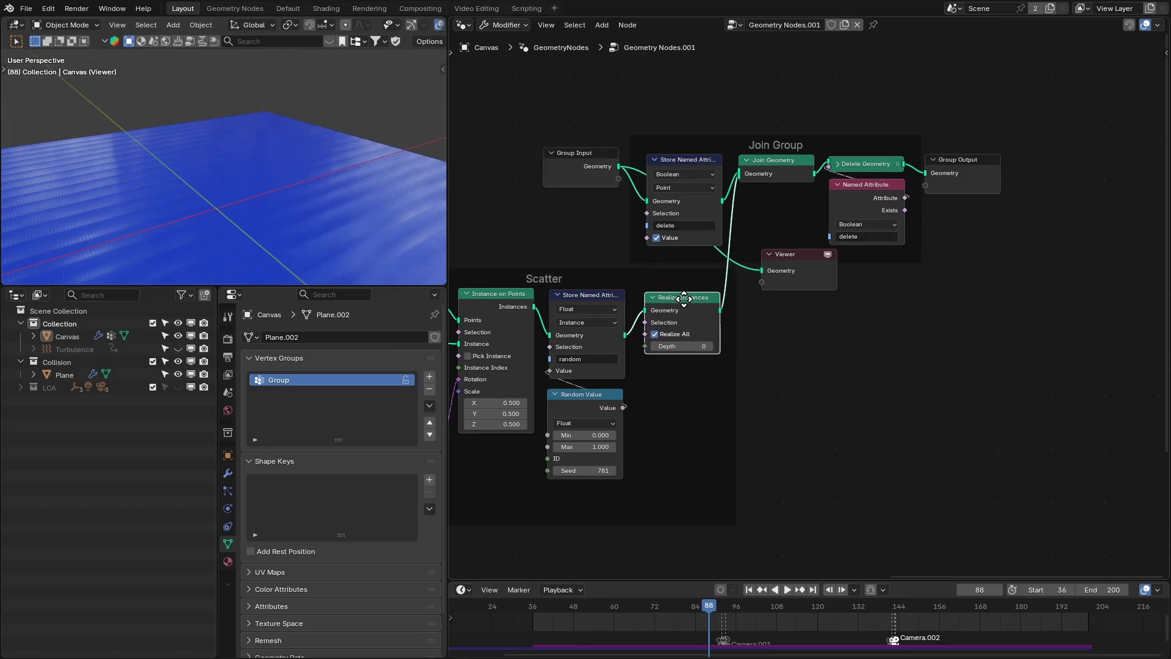
Preview the Join Geometry and Delete Geometry outputs in the Join Group frame, and remove the Viewer node.
{"action": "middle_click_drag", "start_coordinate": [885, 302], "coordinate": [811, 327]}
{"action": "left_click_drag", "start_coordinate": [711, 301], "coordinate": [778, 103]}
{"action": "left_click", "coordinate": [719, 195], "text": "ctrl+shift"}
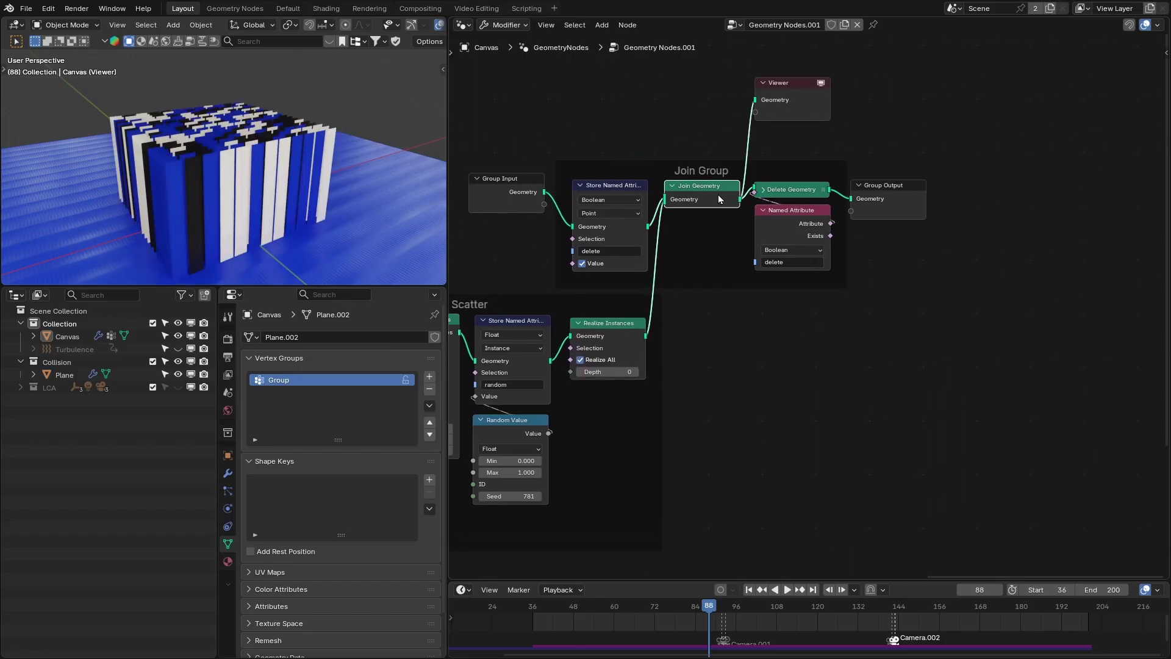
{"action": "left_click", "coordinate": [796, 192], "text": "ctrl+shift"}
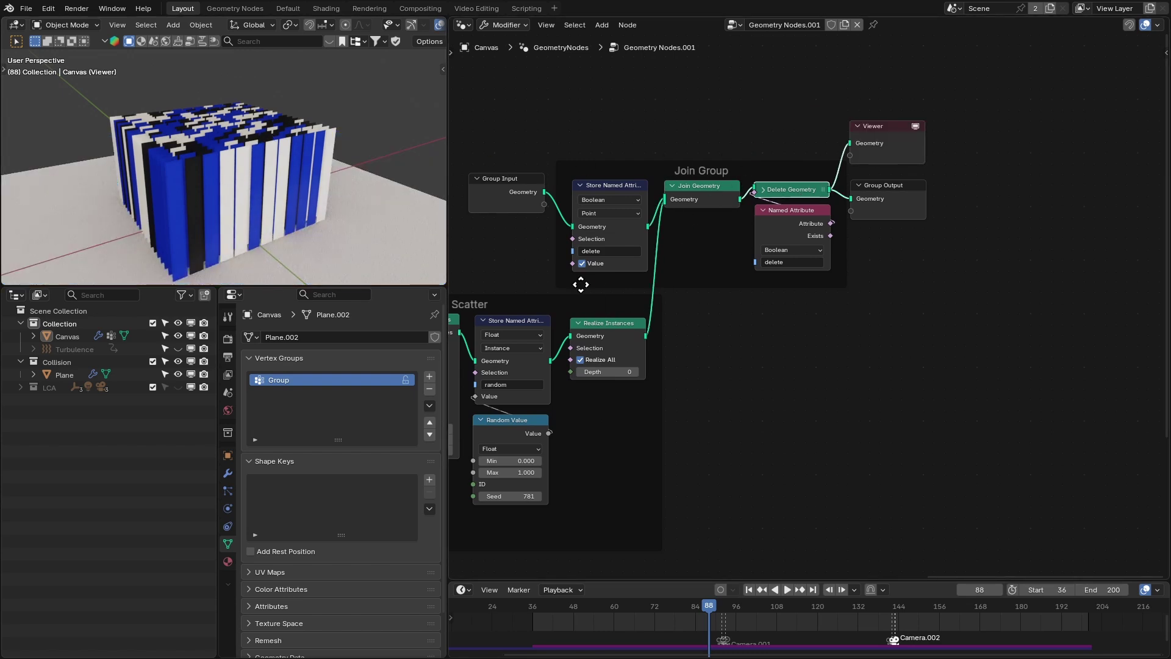
{"action": "left_click", "coordinate": [881, 149]}
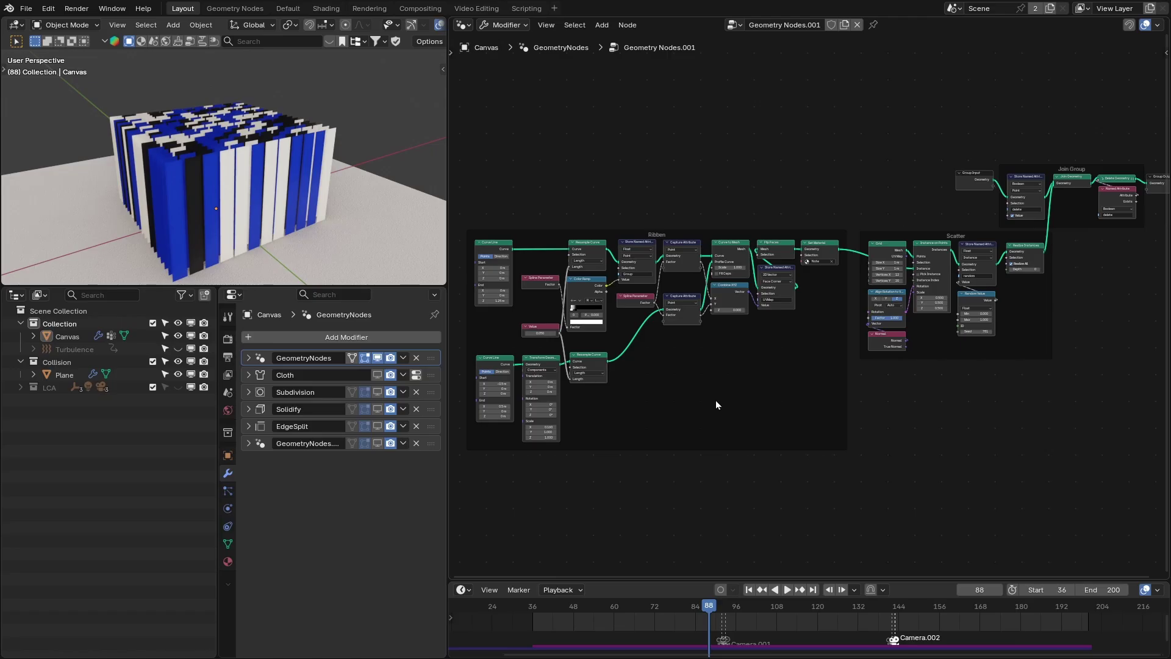
Enable the Cloth modifier in the viewport and examine its physics settings, from stiffness and cache to collisions and field weights.
{"action": "scroll", "coordinate": [712, 426], "scroll_direction": "down", "scroll_amount": 2, "text": "shift"}
{"action": "left_click", "coordinate": [376, 375]}
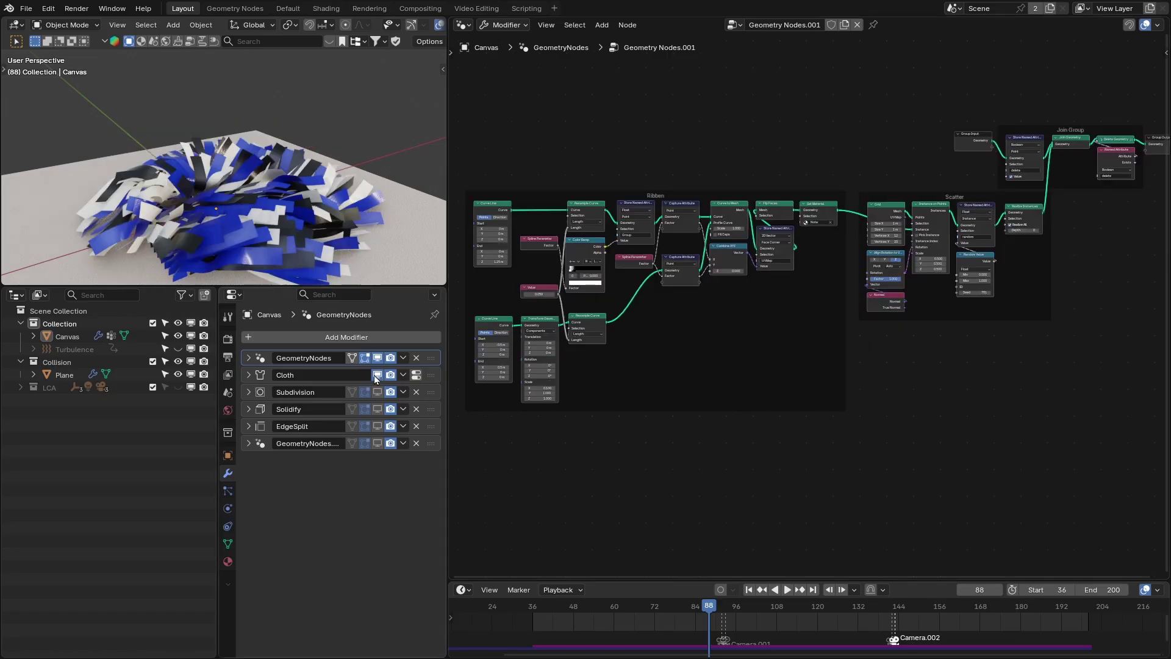
{"action": "left_click", "coordinate": [416, 374]}
{"action": "left_click_drag", "start_coordinate": [403, 287], "coordinate": [451, 71]}
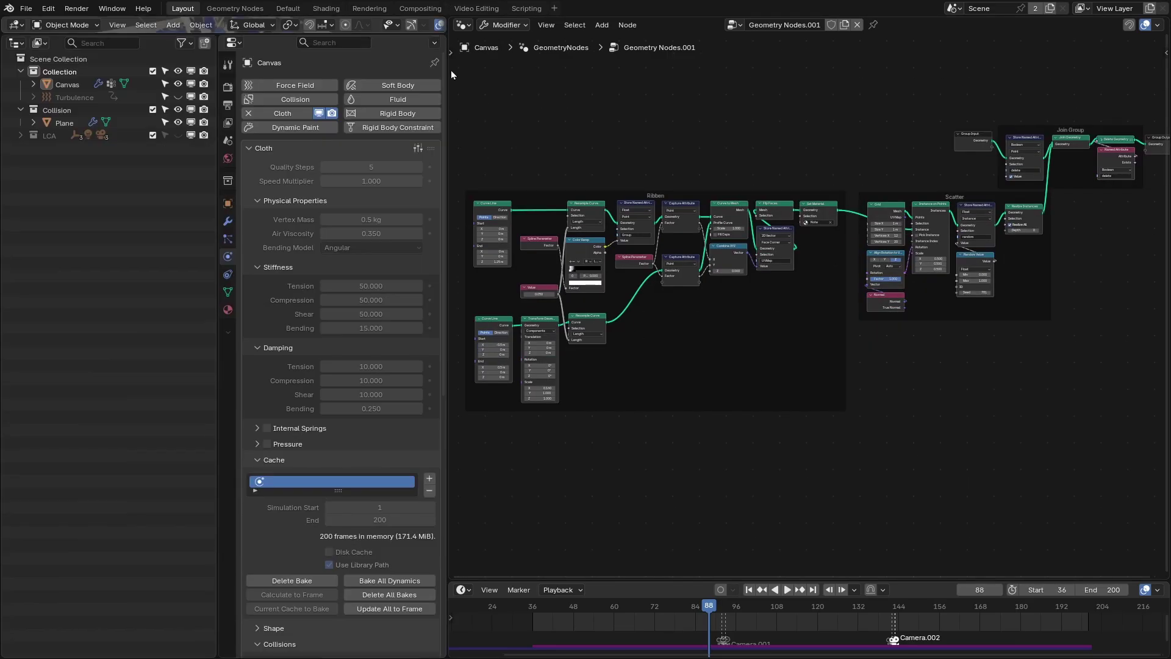
{"action": "left_click_drag", "start_coordinate": [445, 113], "coordinate": [463, 321]}
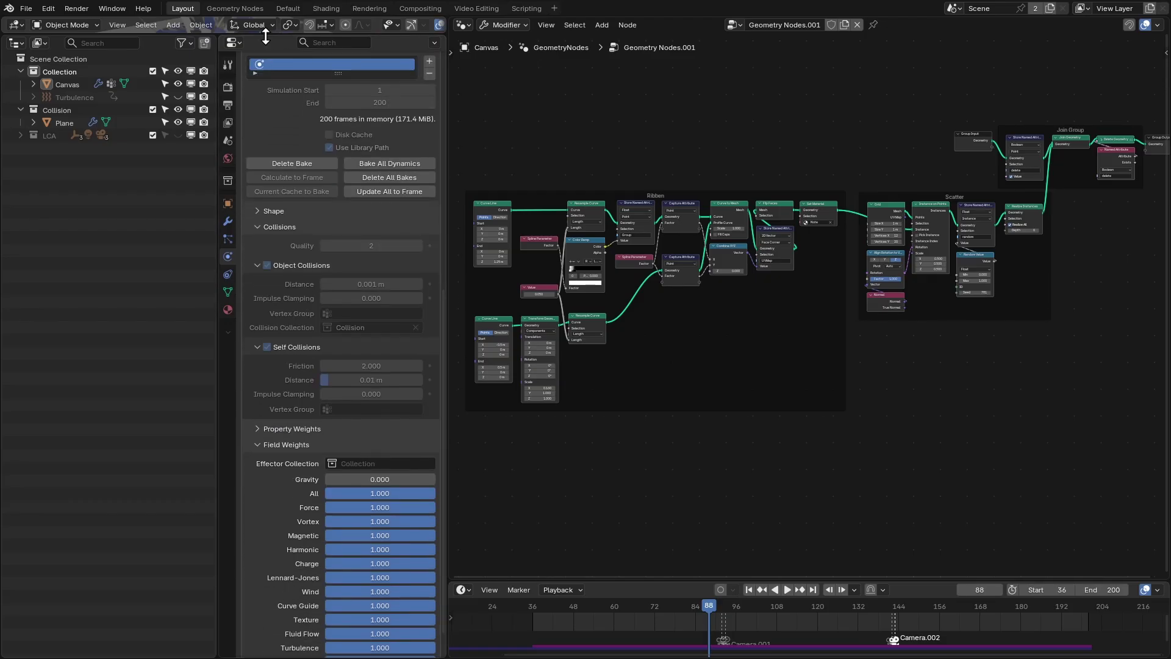
{"action": "left_click_drag", "start_coordinate": [265, 36], "coordinate": [266, 332]}
Unhide and select the Turbulence force field, and scrub the timeline to frame 74 to check its rotation.
{"action": "left_click", "coordinate": [104, 394]}
{"action": "left_click", "coordinate": [176, 395]}
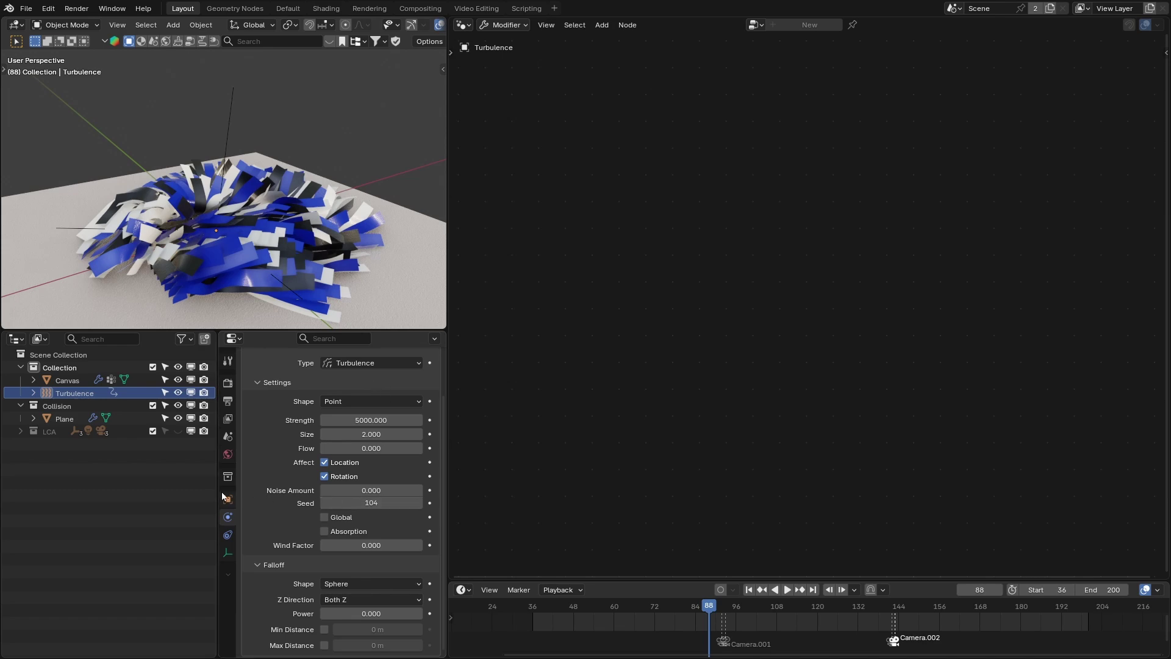
{"action": "left_click", "coordinate": [227, 499]}
{"action": "left_click_drag", "start_coordinate": [541, 610], "coordinate": [661, 611]}
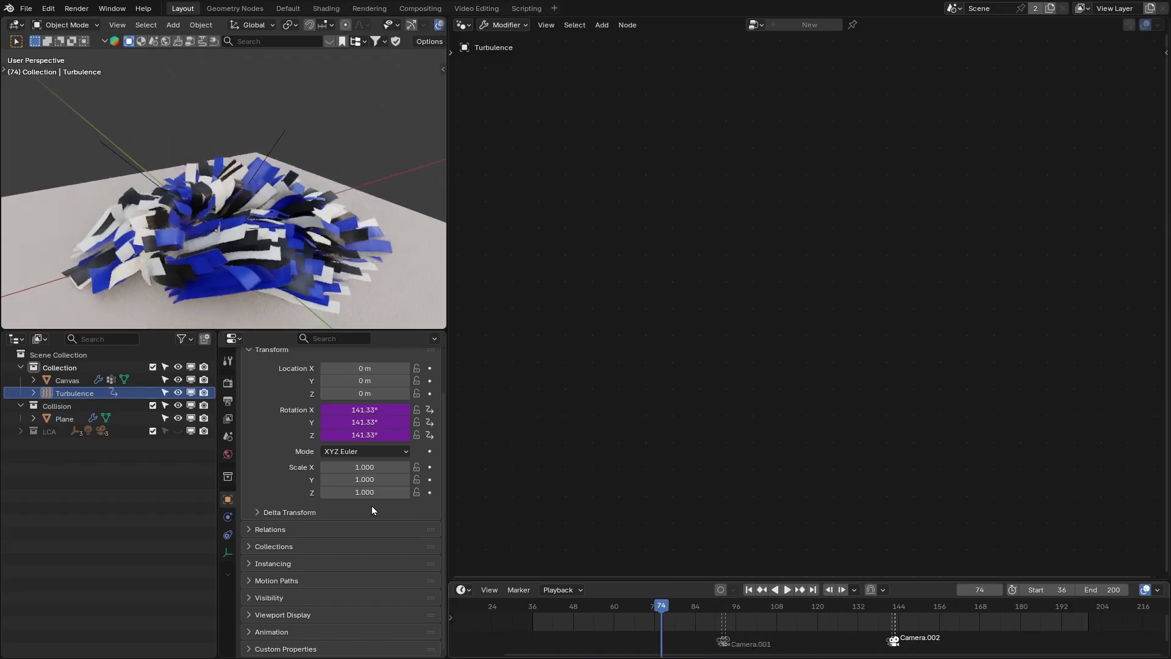
Inspect the Canvas mesh in wireframe and toggle the Subdivision modifier's viewport display to check its effect.
{"action": "left_click", "coordinate": [288, 305]}
{"action": "left_click", "coordinate": [227, 517]}
{"action": "middle_click_drag", "start_coordinate": [204, 217], "coordinate": [221, 211]}
{"action": "scroll", "coordinate": [222, 212], "scroll_direction": "up", "scroll_amount": 1}
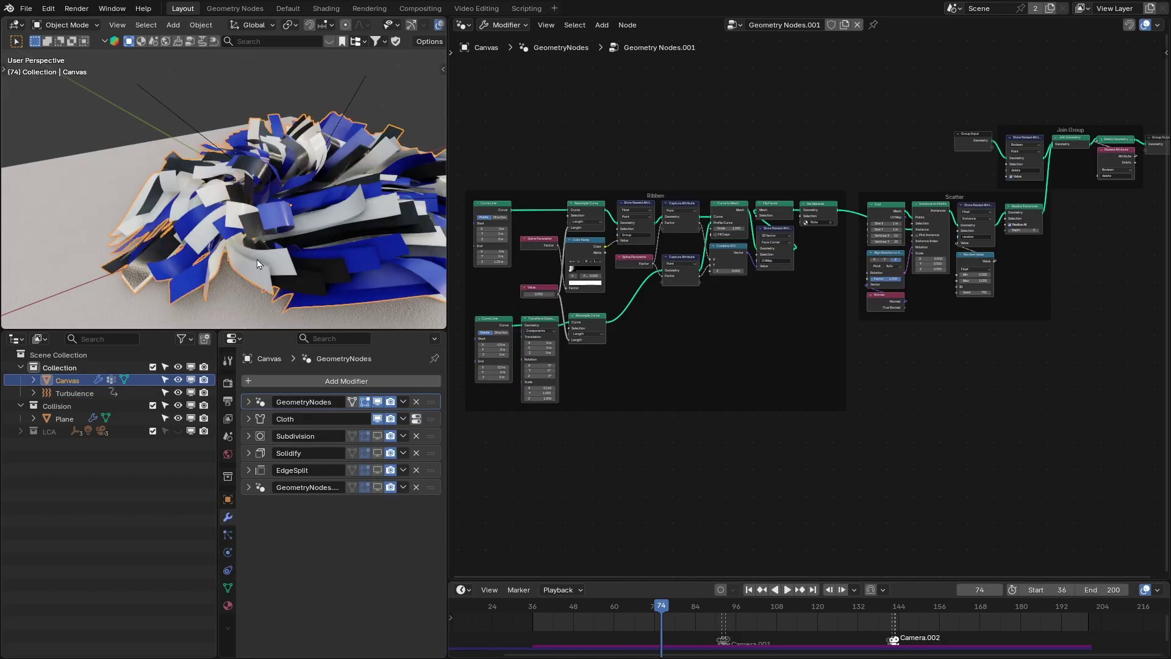
{"action": "key", "text": "shift+z"}
{"action": "mouse_move", "coordinate": [204, 234]}
{"action": "middle_mouse_down"}
{"action": "mouse_move", "coordinate": [262, 196]}
{"action": "mouse_move", "coordinate": [238, 227]}
{"action": "middle_mouse_up"}
{"action": "left_click", "coordinate": [372, 434]}
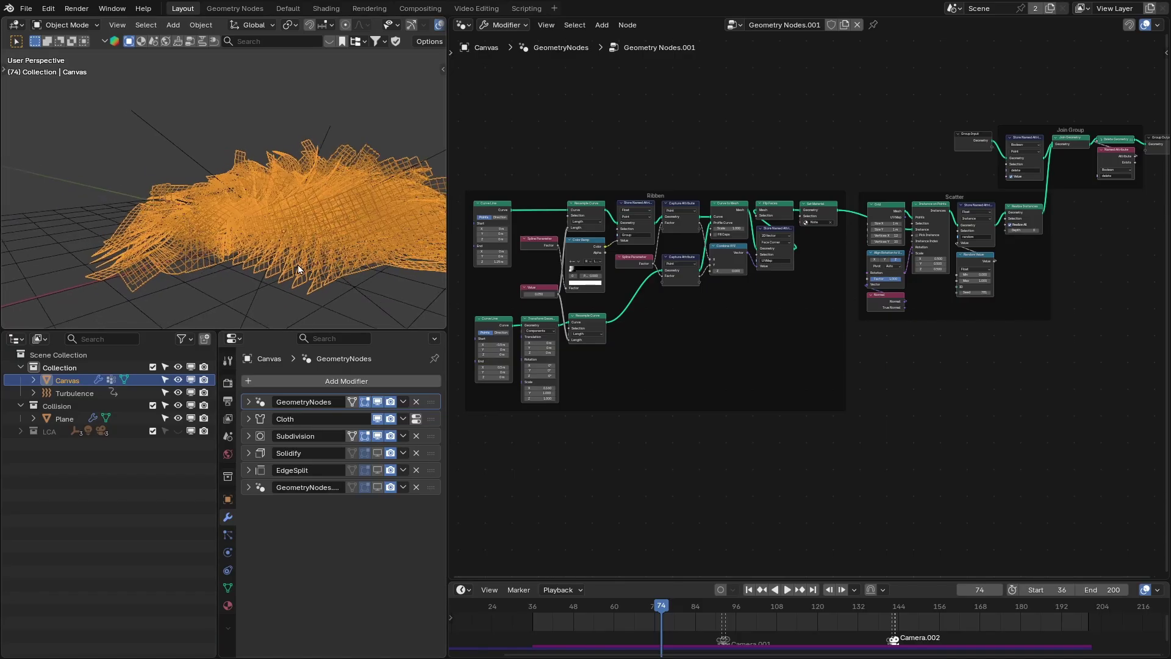
{"action": "key", "text": "shift+z"}
{"action": "left_click", "coordinate": [378, 435]}
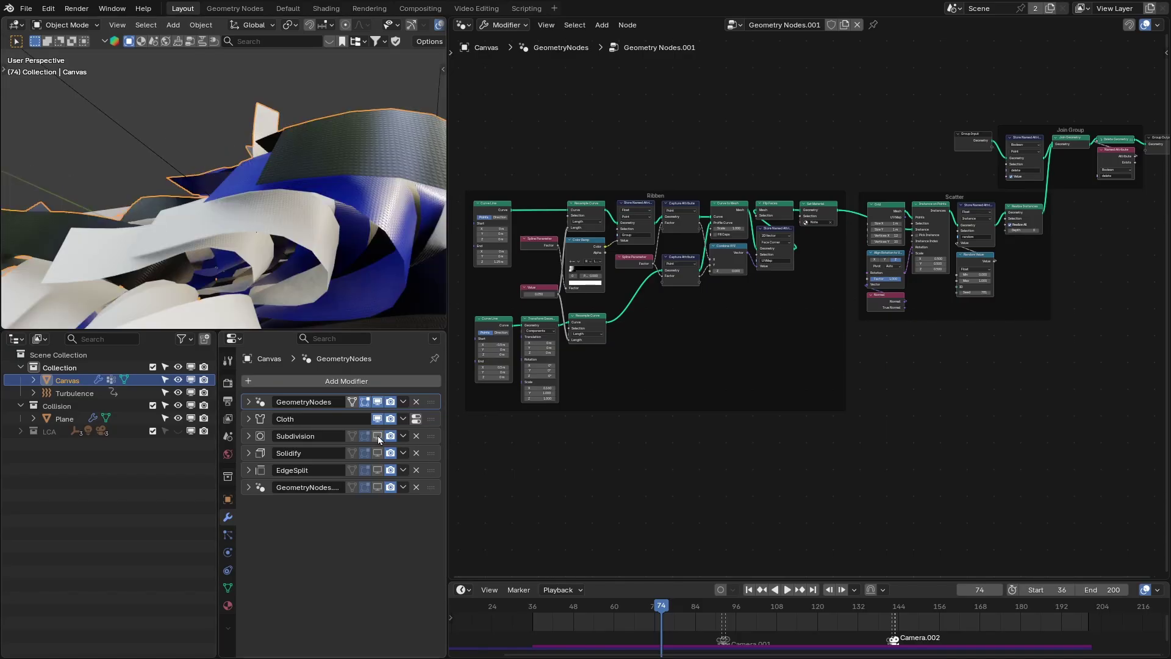
Enable the Subdivision and Solidify modifiers in the viewport, deselect the mesh and check the ribbons' smoothness and thickness up close.
{"action": "left_click", "coordinate": [378, 436]}
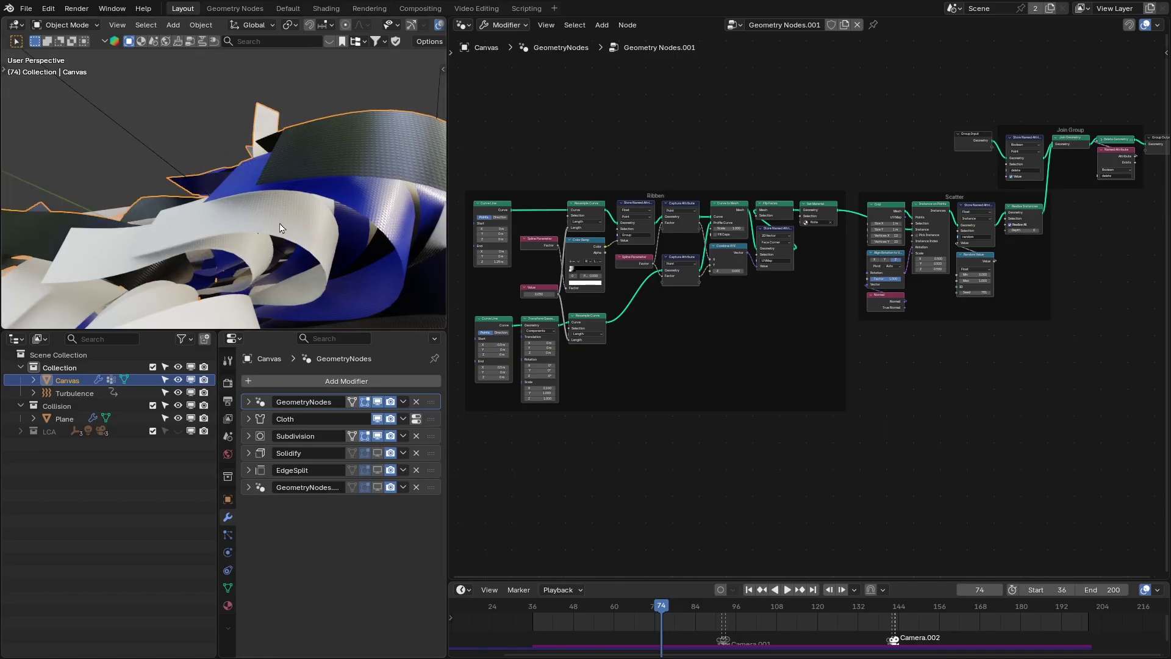
{"action": "middle_click_drag", "start_coordinate": [321, 255], "coordinate": [323, 287], "text": "ctrl"}
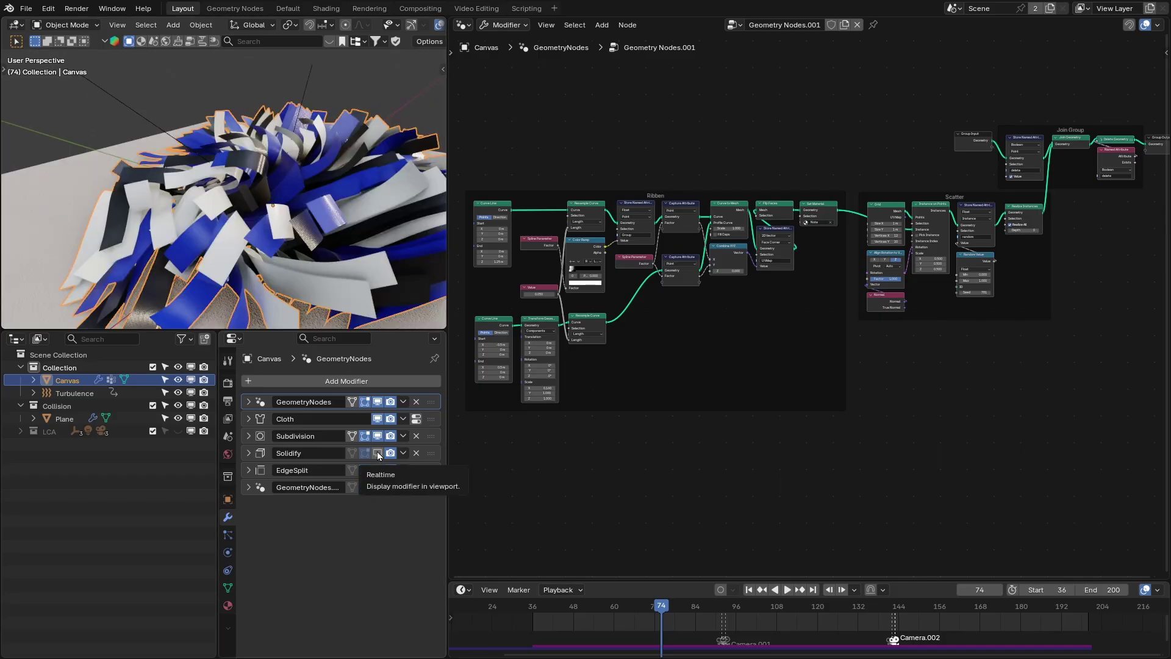
{"action": "left_click", "coordinate": [377, 453]}
{"action": "middle_click_drag", "start_coordinate": [271, 239], "coordinate": [290, 202]}
{"action": "key", "text": "alt+a"}
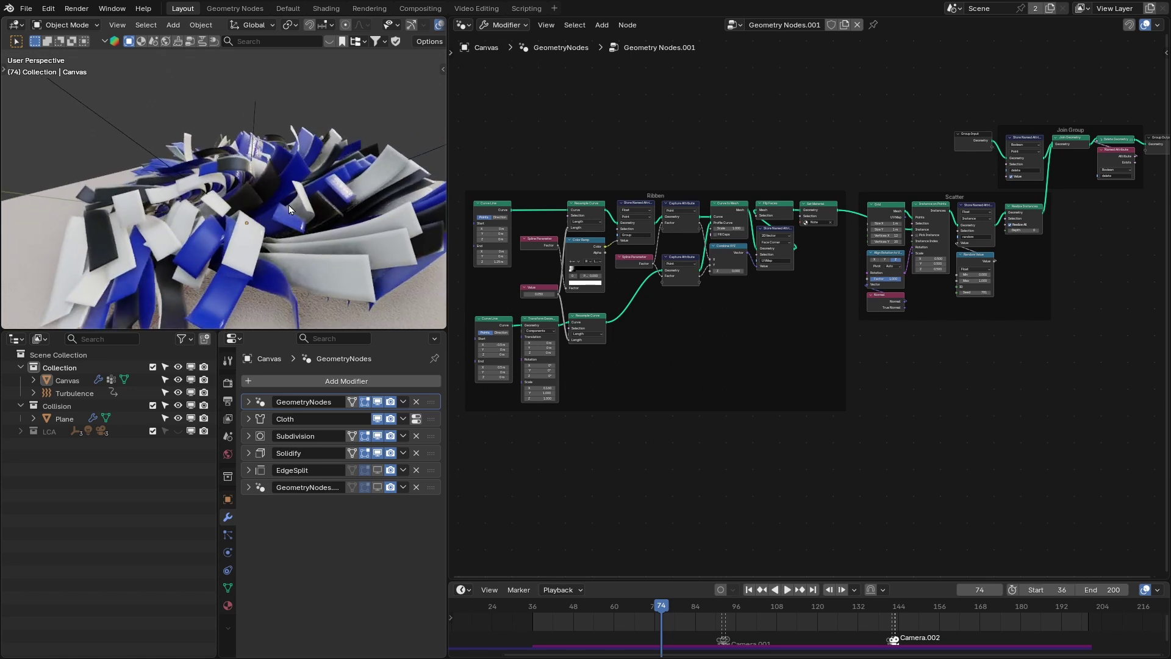
{"action": "middle_click_drag", "start_coordinate": [280, 280], "coordinate": [226, 211]}
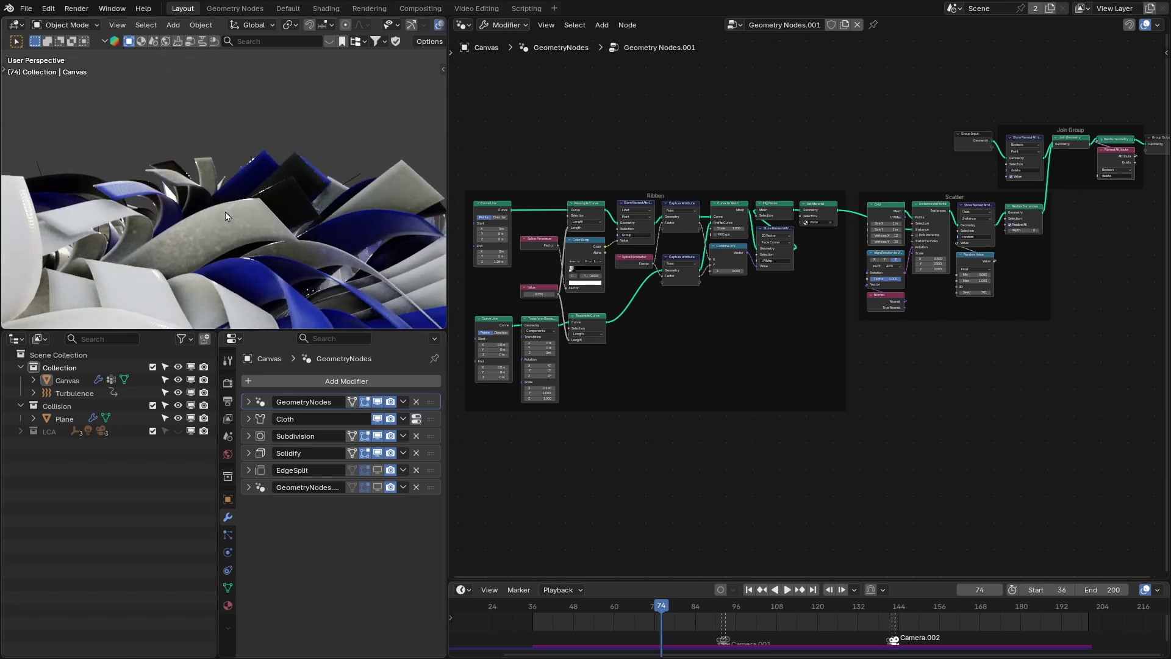
Enable the EdgeSplit modifier in the viewport and check the ribbon edges.
{"action": "left_click", "coordinate": [378, 469]}
{"action": "middle_click_drag", "start_coordinate": [280, 284], "coordinate": [311, 354]}
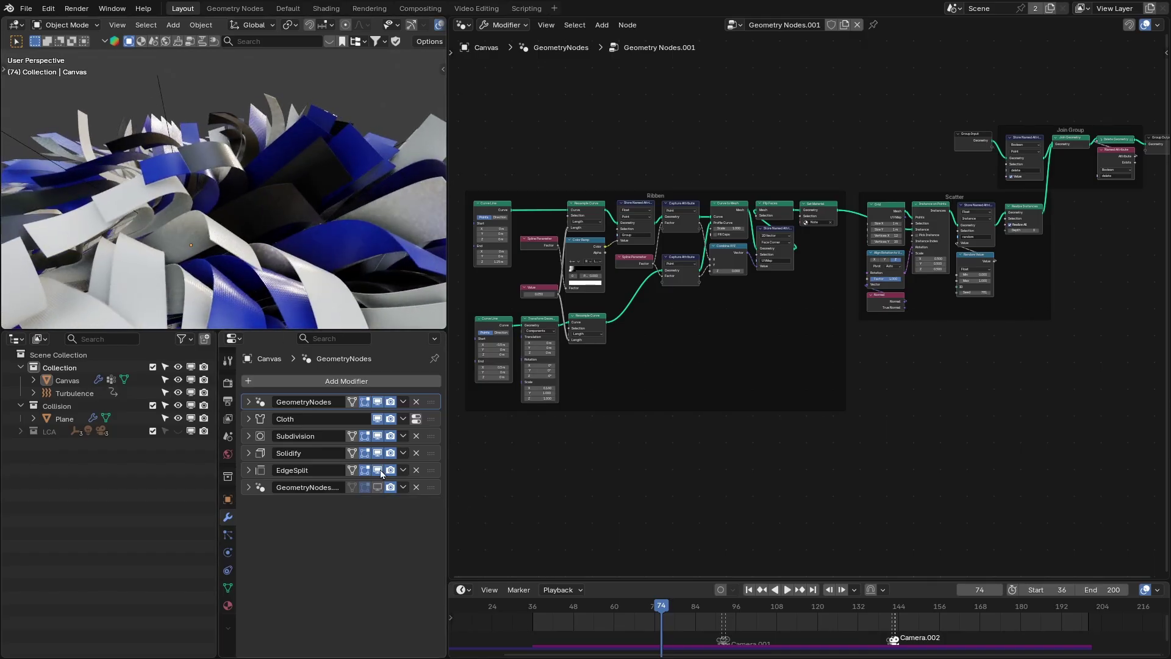
{"action": "middle_click_drag", "start_coordinate": [266, 226], "coordinate": [280, 259]}
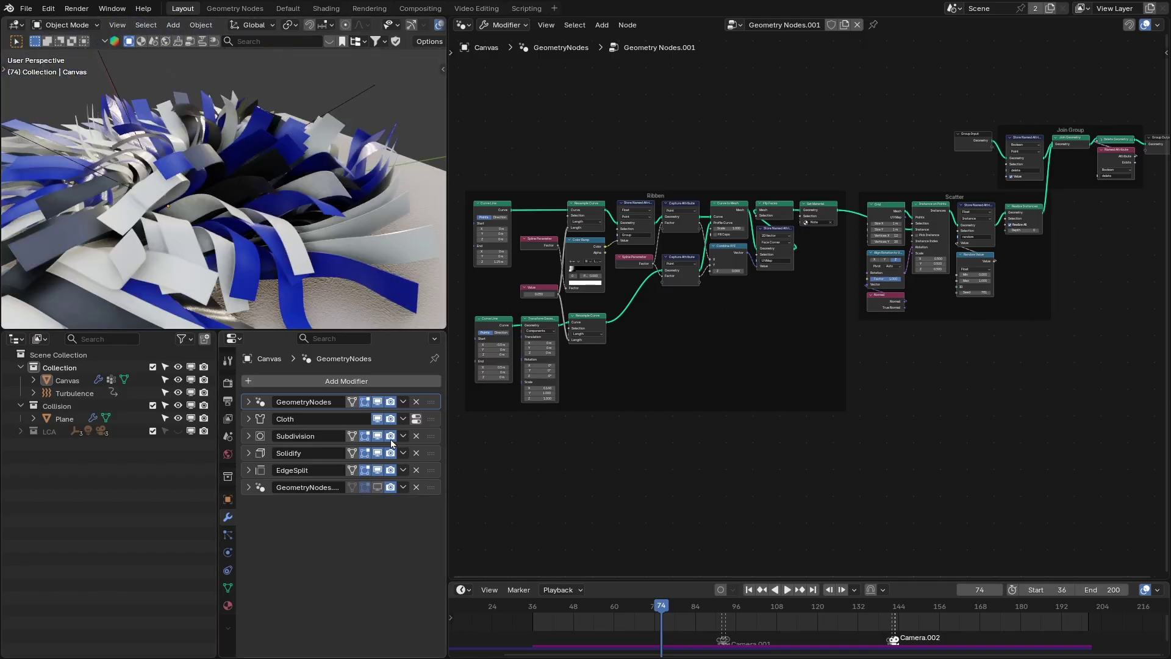
Make the last geometry nodes modifier active to show its Bake node group, and enable it in the viewport.
{"action": "left_click", "coordinate": [431, 491]}
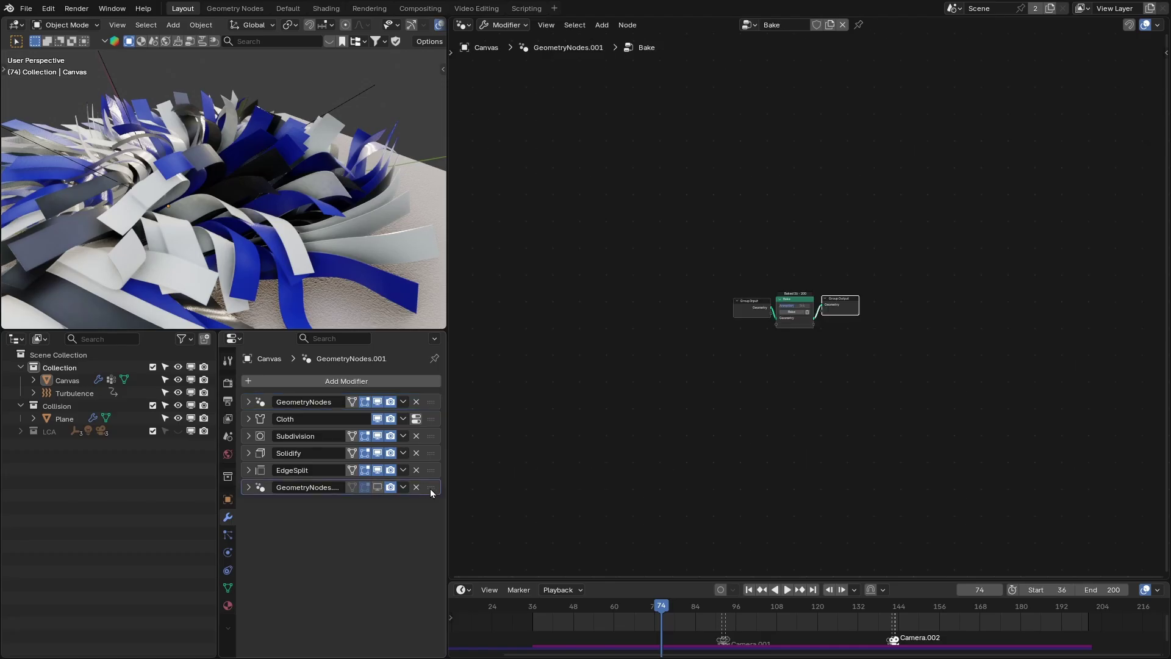
{"action": "left_click", "coordinate": [377, 487]}
{"action": "key", "text": "Home"}
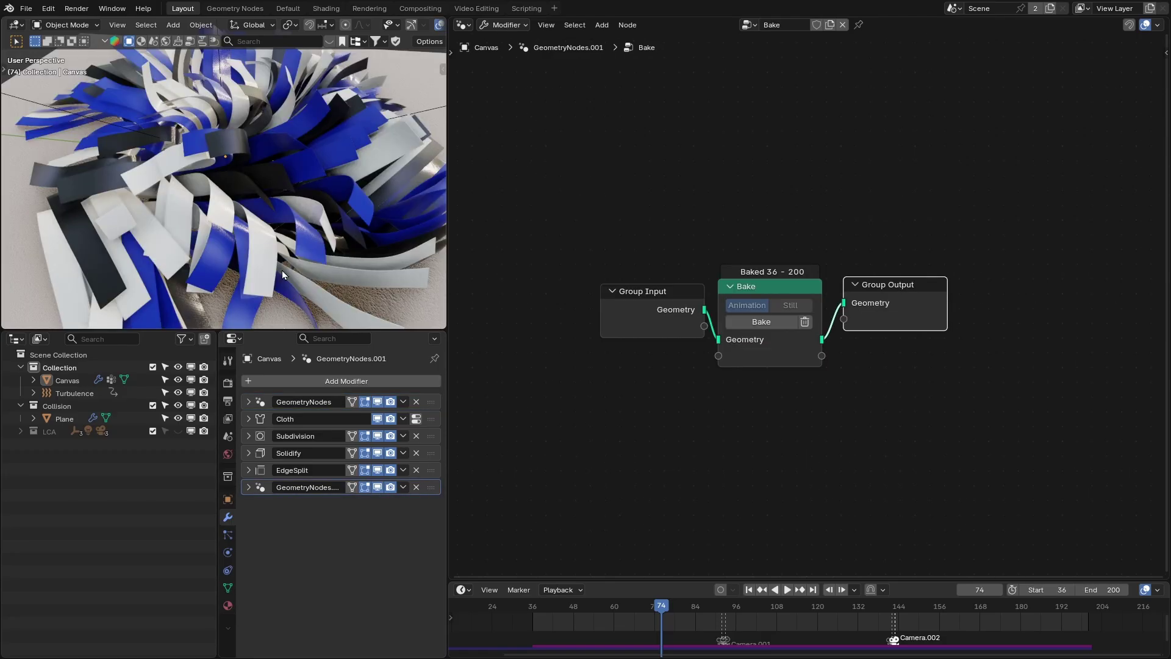
Play the baked ribbon animation through the scene camera to review the motion.
{"action": "key", "text": "KP_0"}
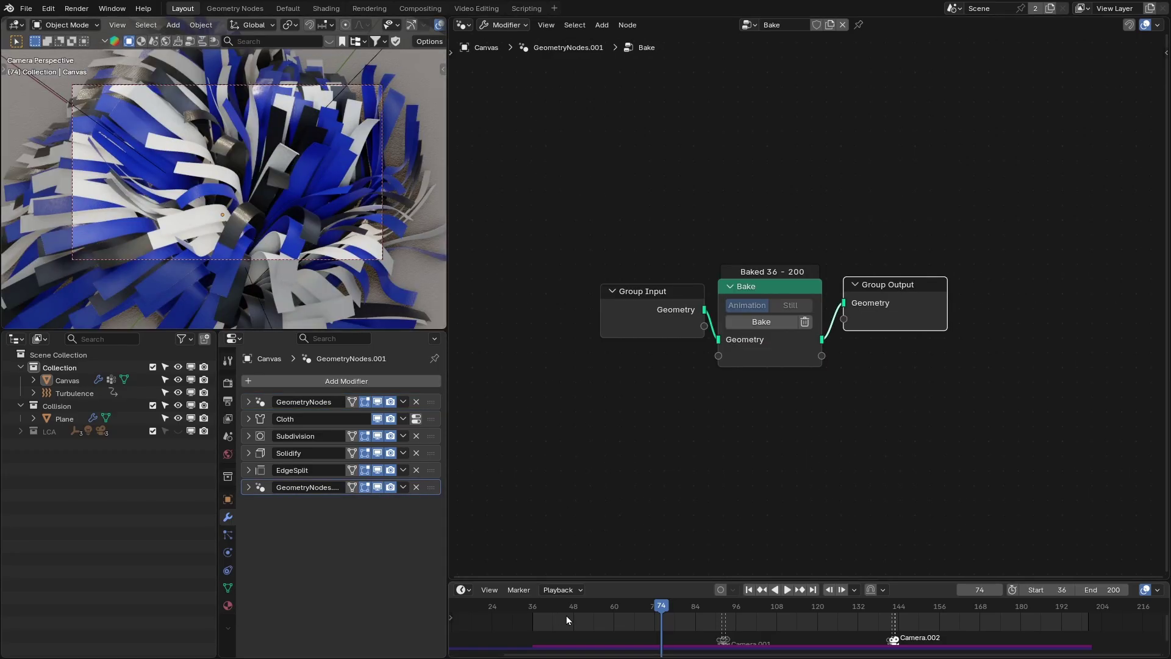
{"action": "key", "text": "space"}
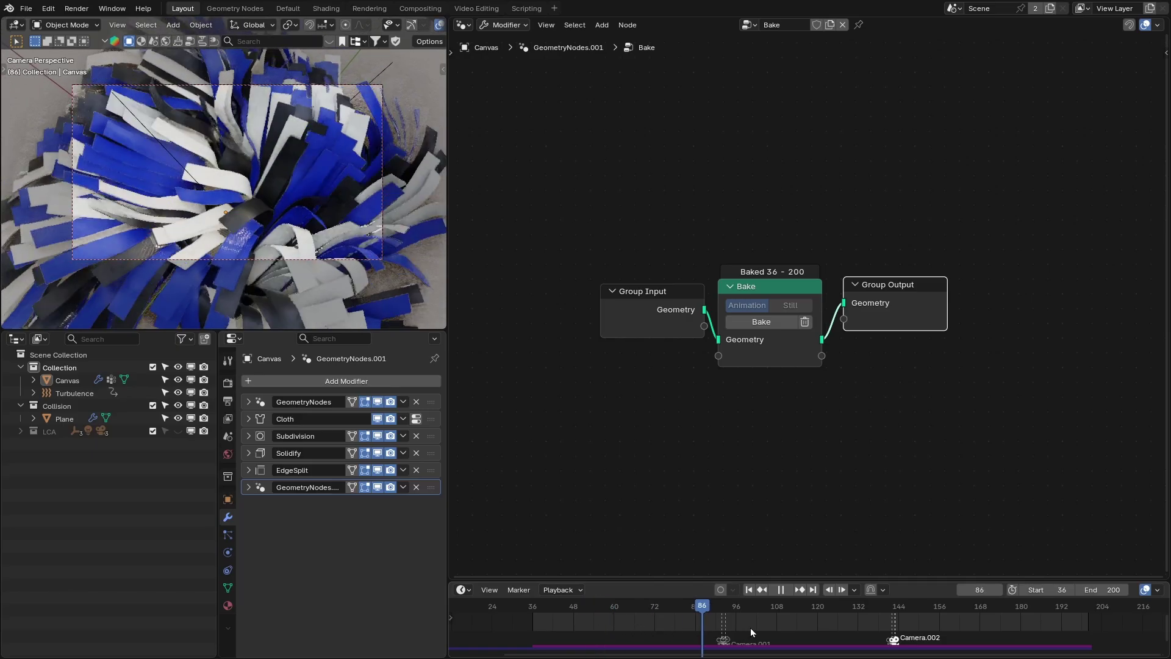
{"action": "key", "text": "space"}
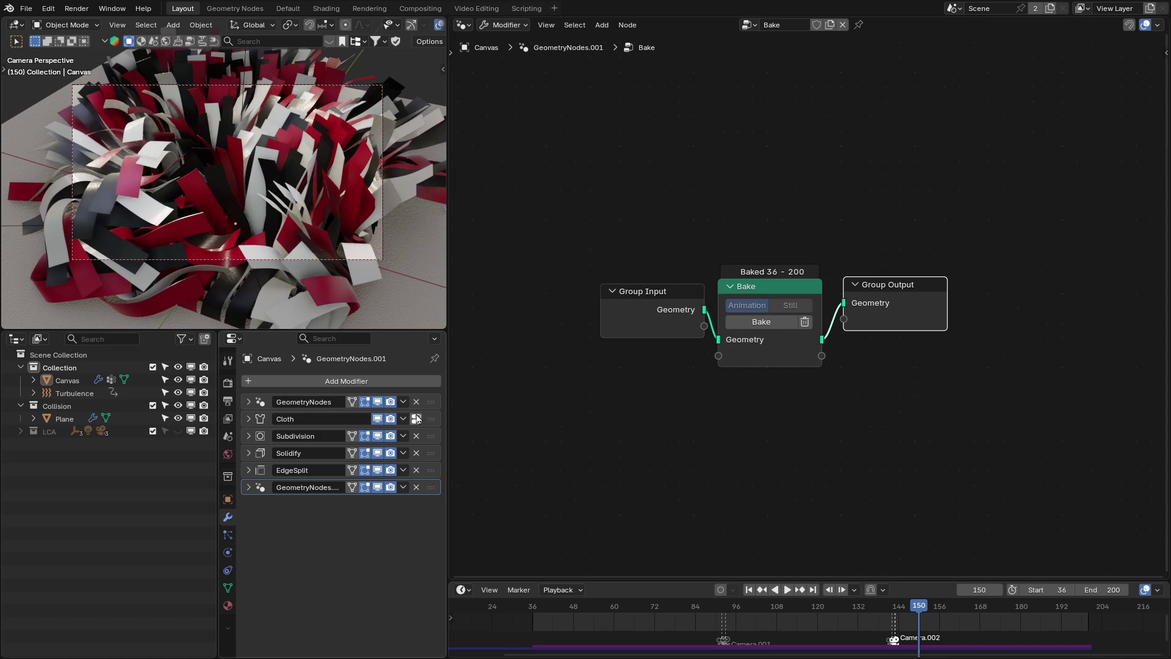
{"action": "left_click_drag", "start_coordinate": [632, 608], "coordinate": [611, 616]}
{"action": "key", "text": "space"}
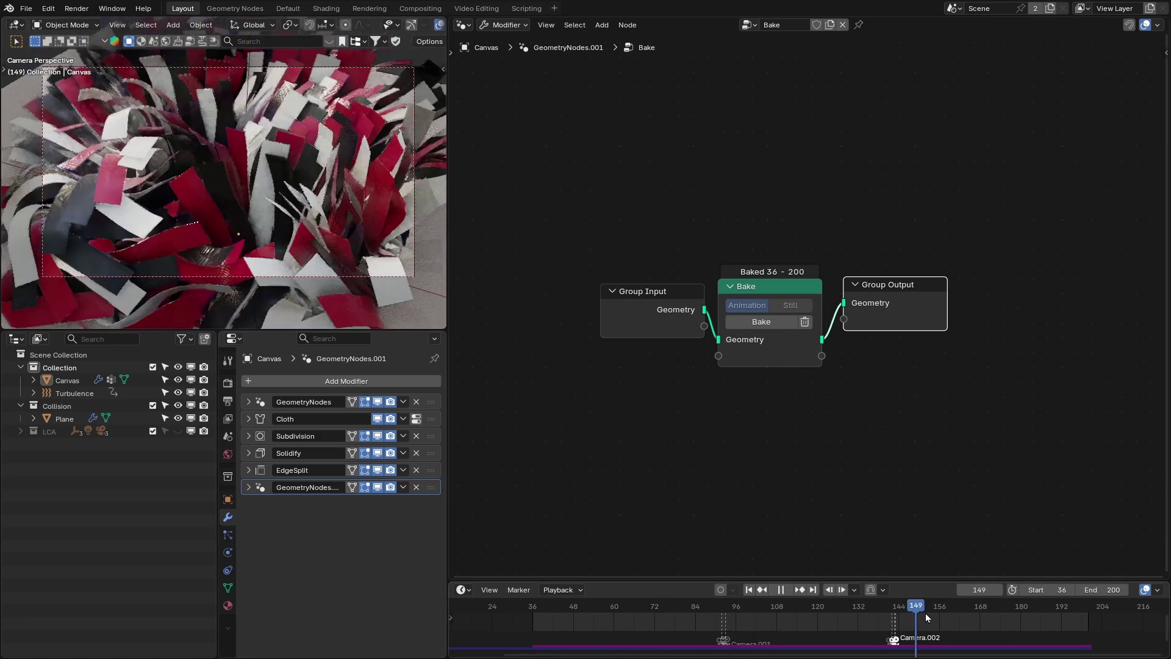
{"action": "key", "text": "space"}
Open the Shading workspace and switch the shader editor from World to Object to show the Note material.
{"action": "left_click", "coordinate": [324, 9]}
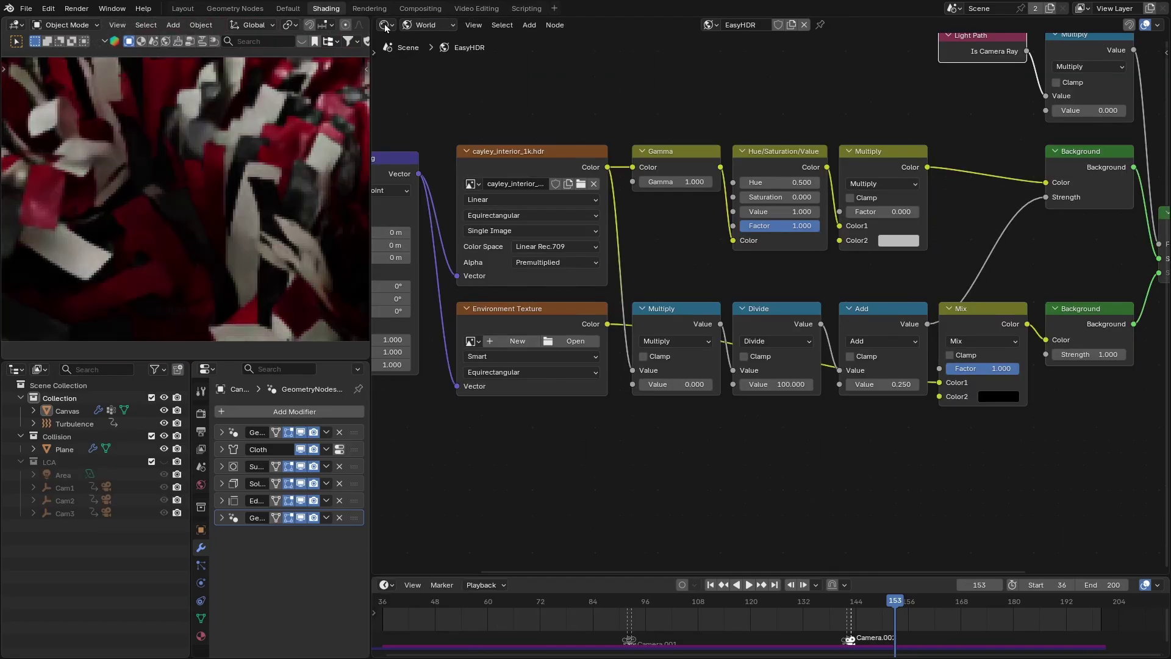
{"action": "left_click", "coordinate": [436, 24]}
{"action": "left_click", "coordinate": [431, 56]}
{"action": "scroll", "coordinate": [566, 165], "scroll_direction": "down", "scroll_amount": 4}
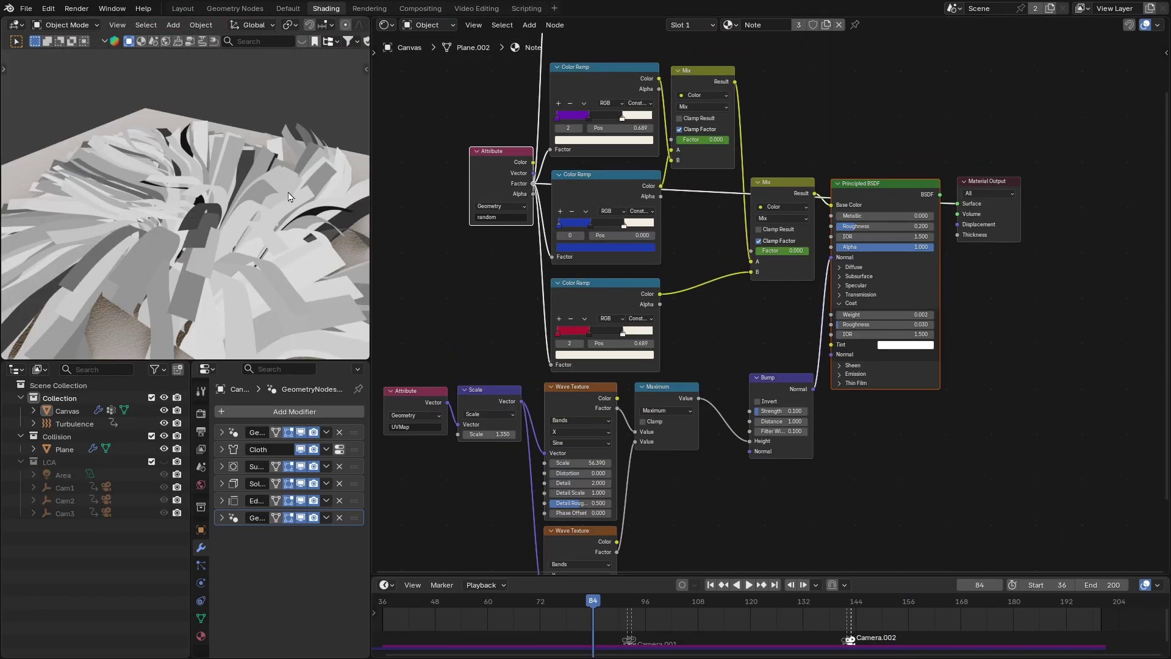
Nudge the random Attribute and Principled BSDF nodes slightly while checking the previewed random values on the ribbons.
{"action": "middle_click_drag", "start_coordinate": [289, 196], "coordinate": [318, 199]}
{"action": "key", "text": "g"}
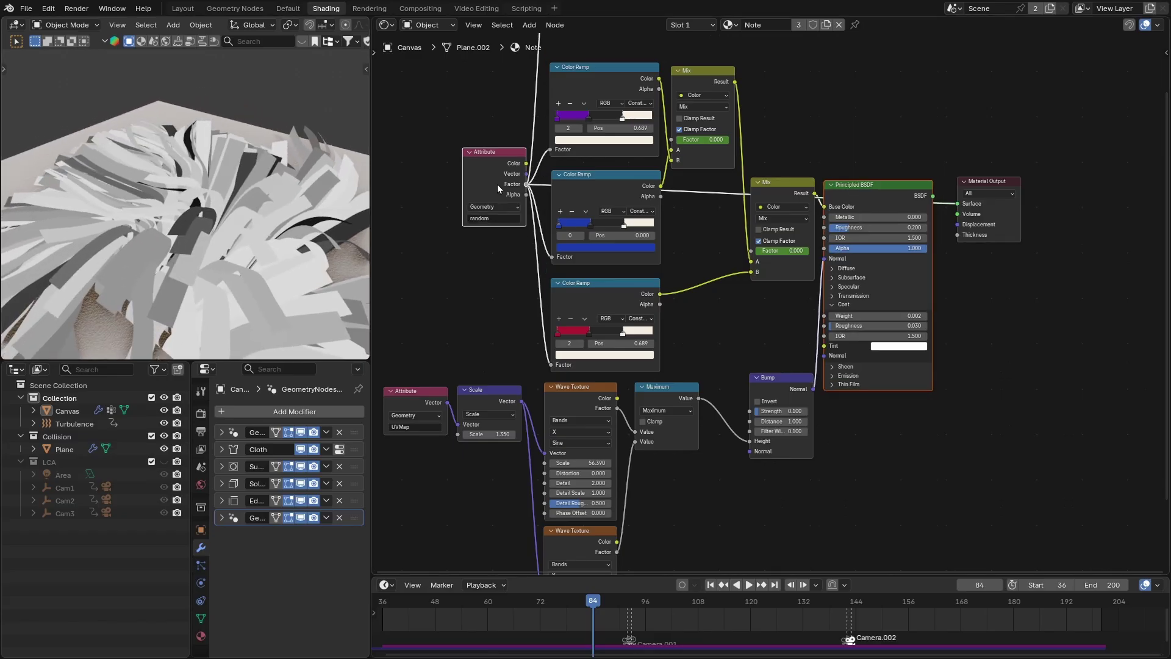
{"action": "left_click", "coordinate": [509, 186]}
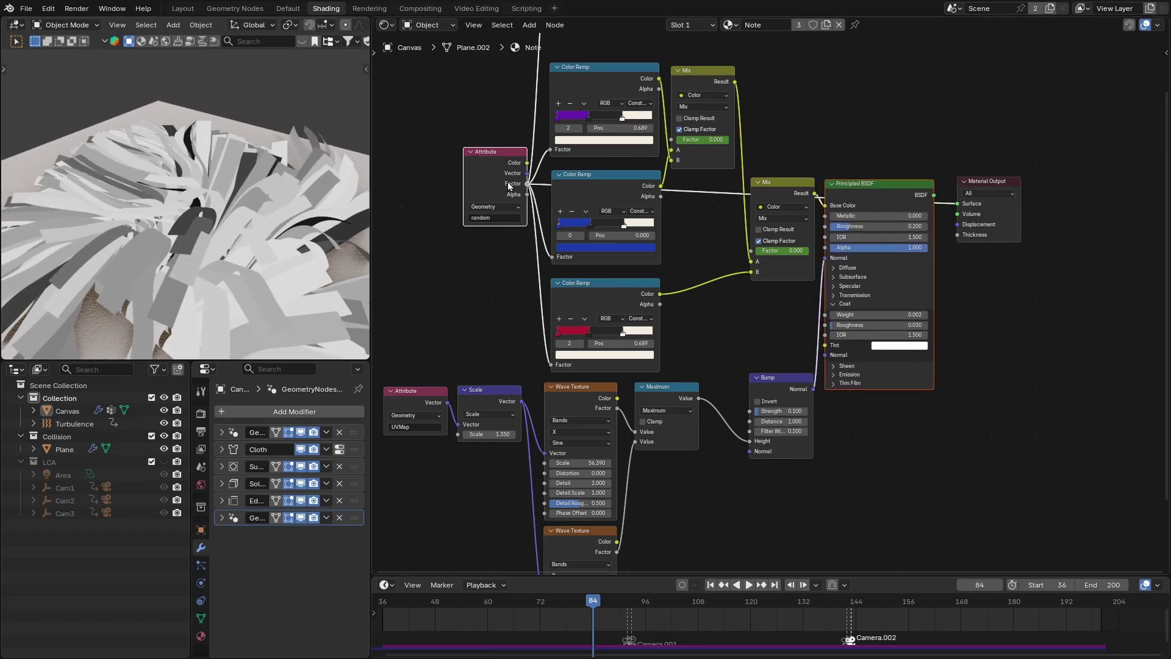
Preview the three Color Ramps and the final Mix color on the ribbons, ending on the Principled BSDF output.
{"action": "left_click", "coordinate": [630, 74], "text": "ctrl+shift"}
{"action": "left_click", "coordinate": [635, 192], "text": "ctrl+shift"}
{"action": "left_click", "coordinate": [644, 298], "text": "ctrl+shift"}
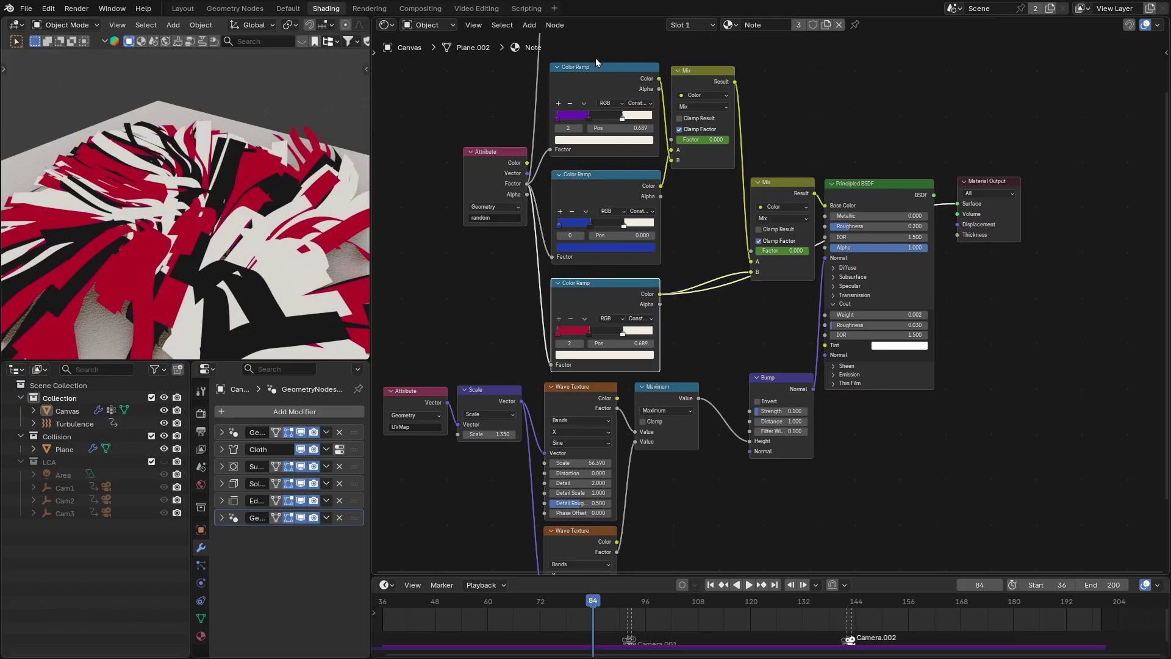
{"action": "left_click", "coordinate": [790, 188], "text": "ctrl+shift"}
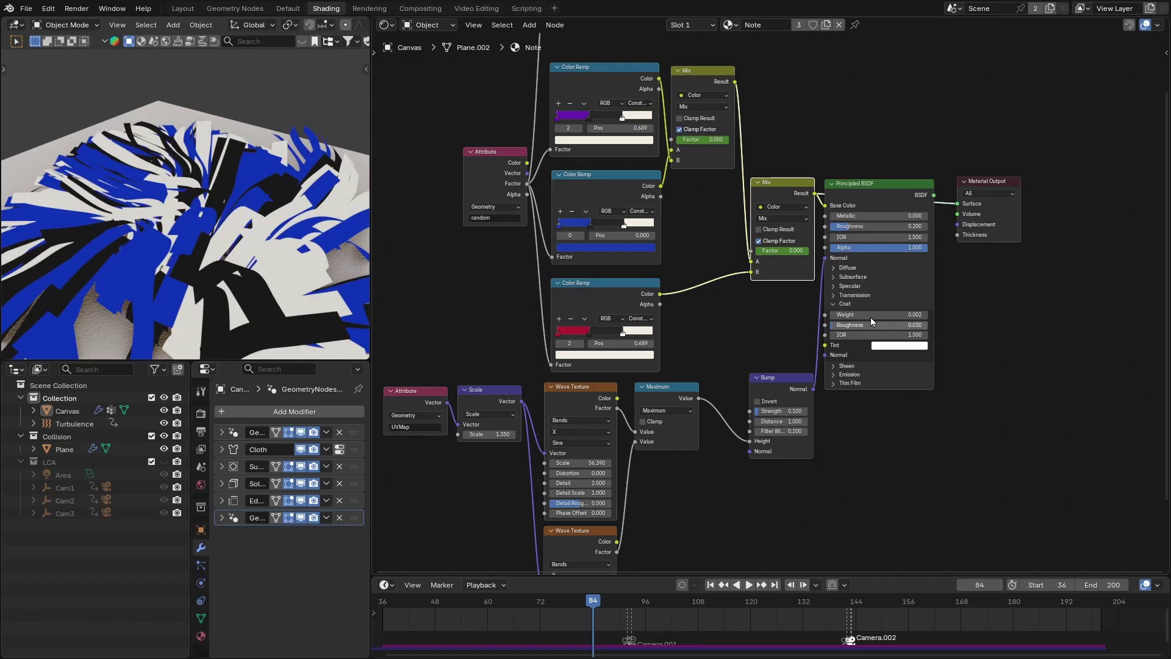
{"action": "left_click", "coordinate": [839, 215], "text": "ctrl+shift"}
Examine the woven surface up close and preview the UVMap Attribute and both Wave Texture outputs on the ribbons.
{"action": "middle_click_drag", "start_coordinate": [262, 250], "coordinate": [299, 255]}
{"action": "middle_click_drag", "start_coordinate": [689, 477], "coordinate": [723, 318]}
{"action": "scroll", "coordinate": [701, 287], "scroll_direction": "up", "scroll_amount": 1}
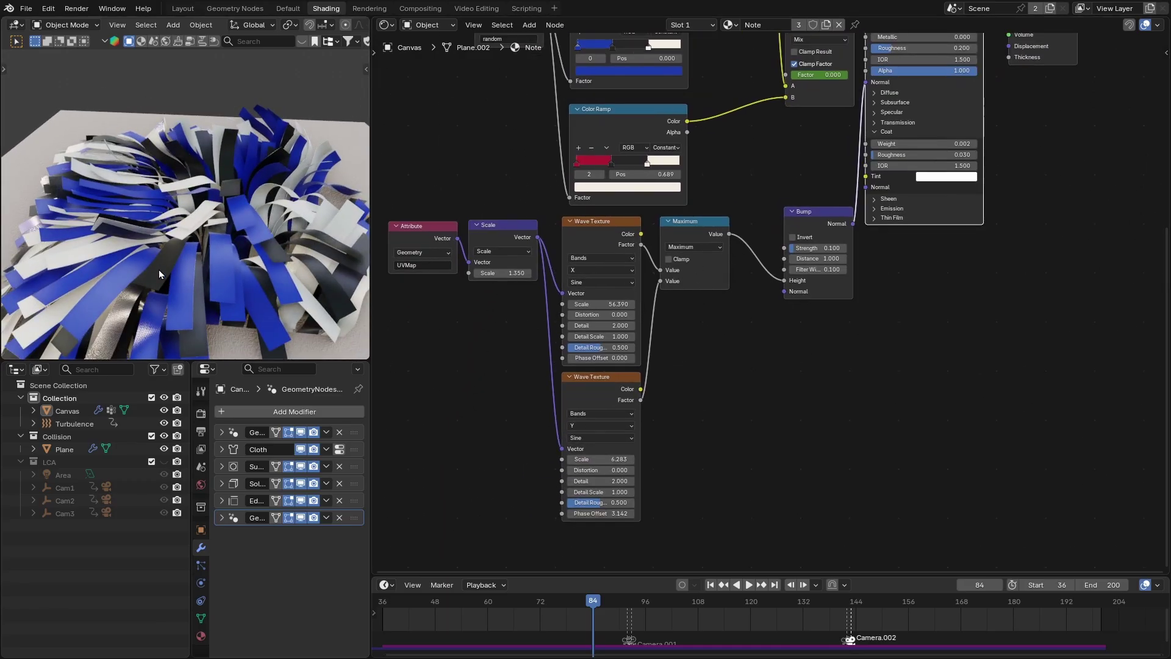
{"action": "scroll", "coordinate": [159, 275], "scroll_direction": "up", "scroll_amount": 8}
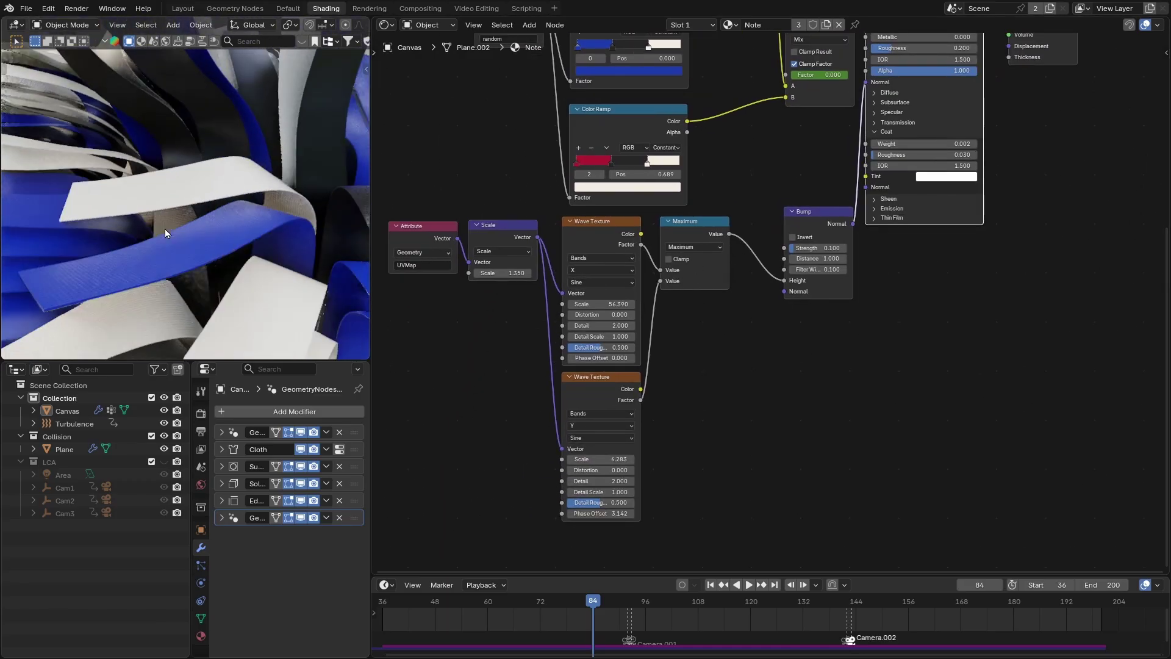
{"action": "scroll", "coordinate": [197, 225], "scroll_direction": "up", "scroll_amount": 5}
{"action": "scroll", "coordinate": [462, 241], "scroll_direction": "up", "scroll_amount": 1}
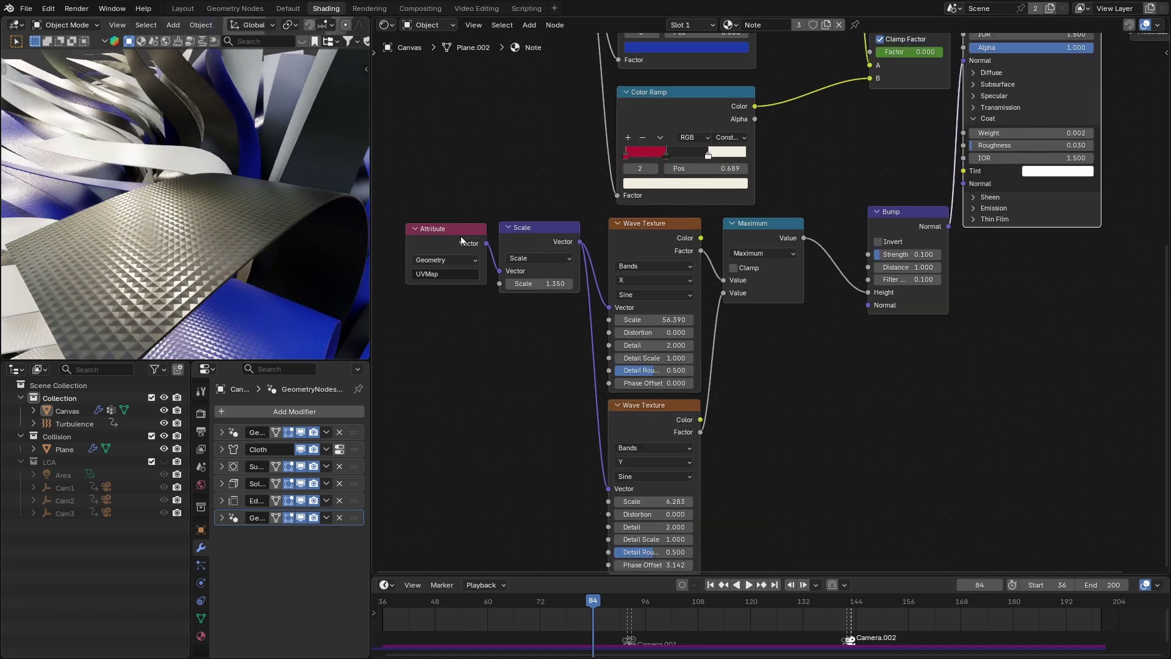
{"action": "left_click", "coordinate": [462, 255], "text": "ctrl+shift"}
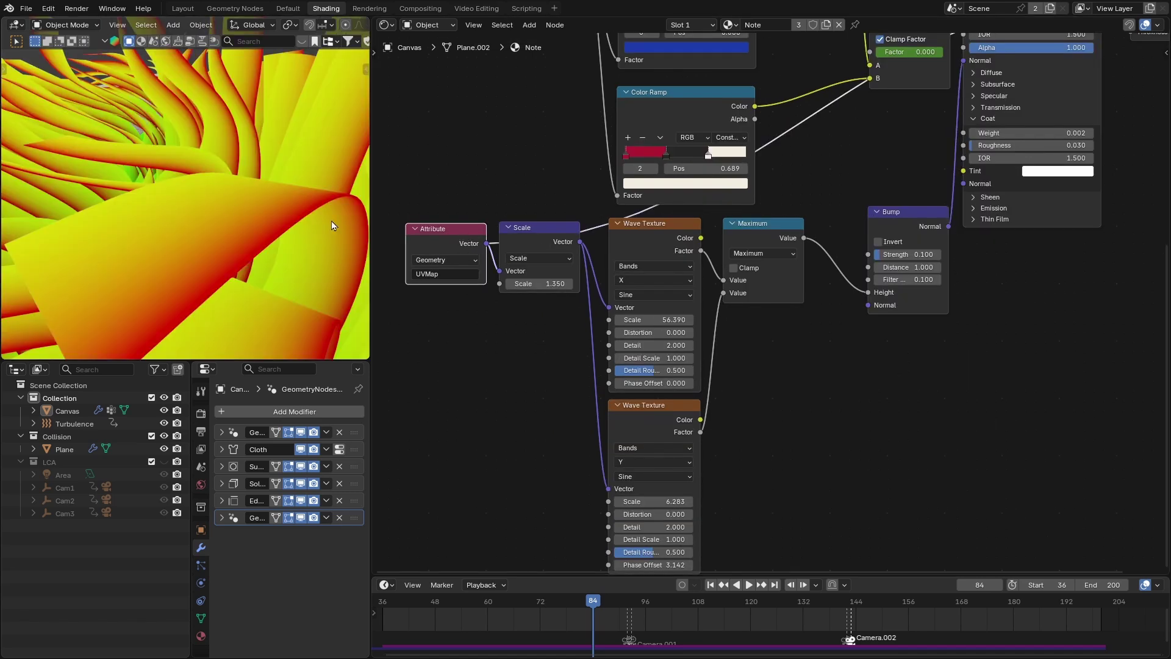
{"action": "left_click", "coordinate": [646, 244], "text": "ctrl+shift"}
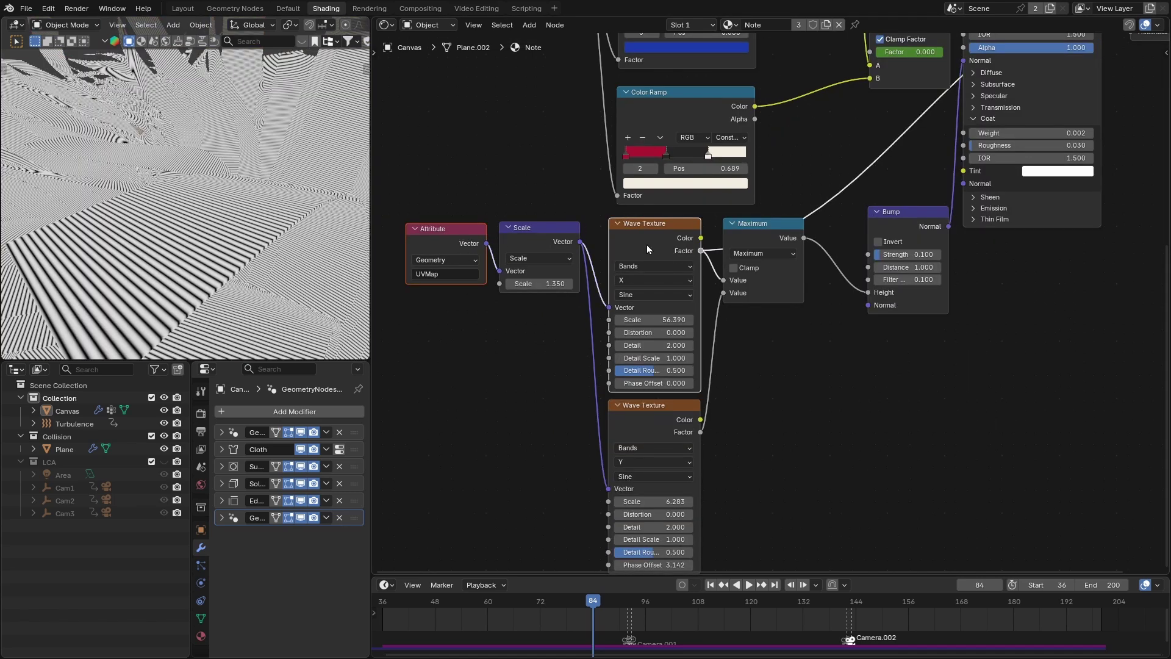
{"action": "middle_click_drag", "start_coordinate": [750, 458], "coordinate": [731, 400]}
{"action": "left_click", "coordinate": [631, 371], "text": "ctrl+shift"}
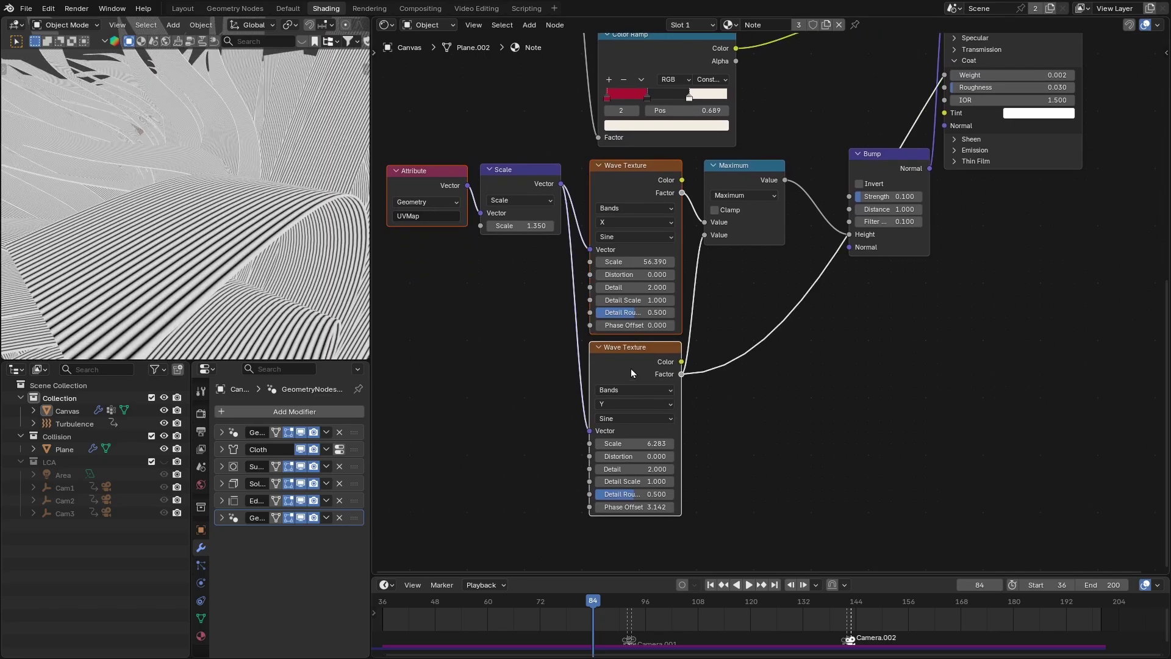
Preview the Maximum node's combined wave pattern and the Bump node's normal output on the ribbons.
{"action": "middle_click_drag", "start_coordinate": [781, 289], "coordinate": [670, 339]}
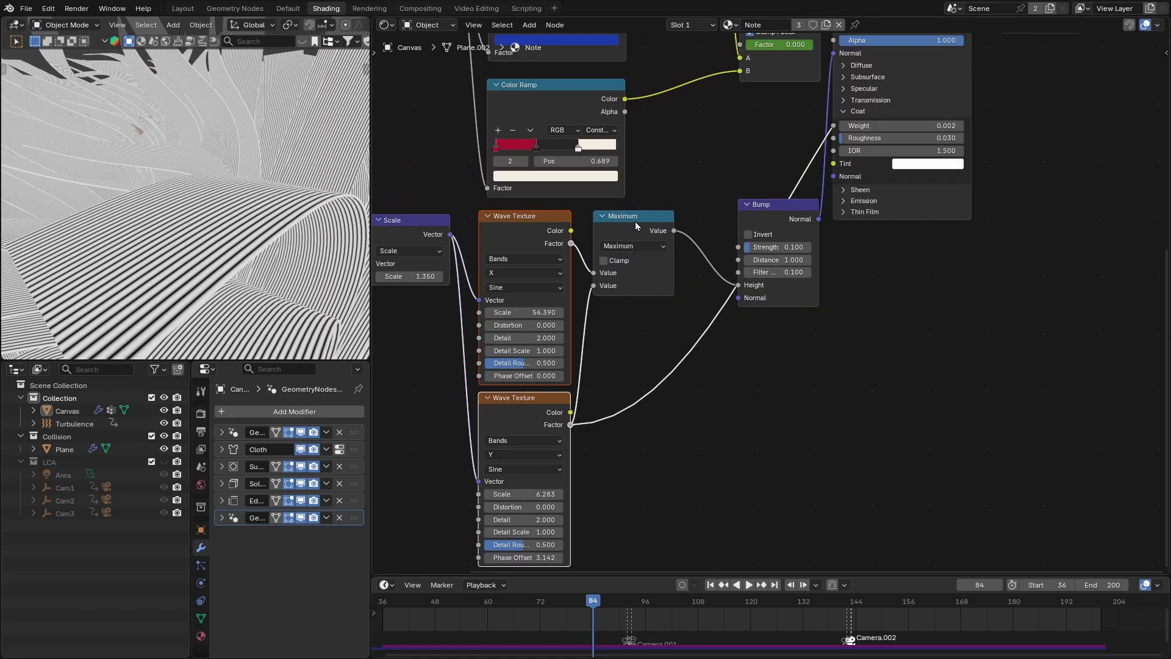
{"action": "left_click", "coordinate": [635, 222], "text": "ctrl+shift"}
{"action": "middle_click_drag", "start_coordinate": [802, 335], "coordinate": [730, 446]}
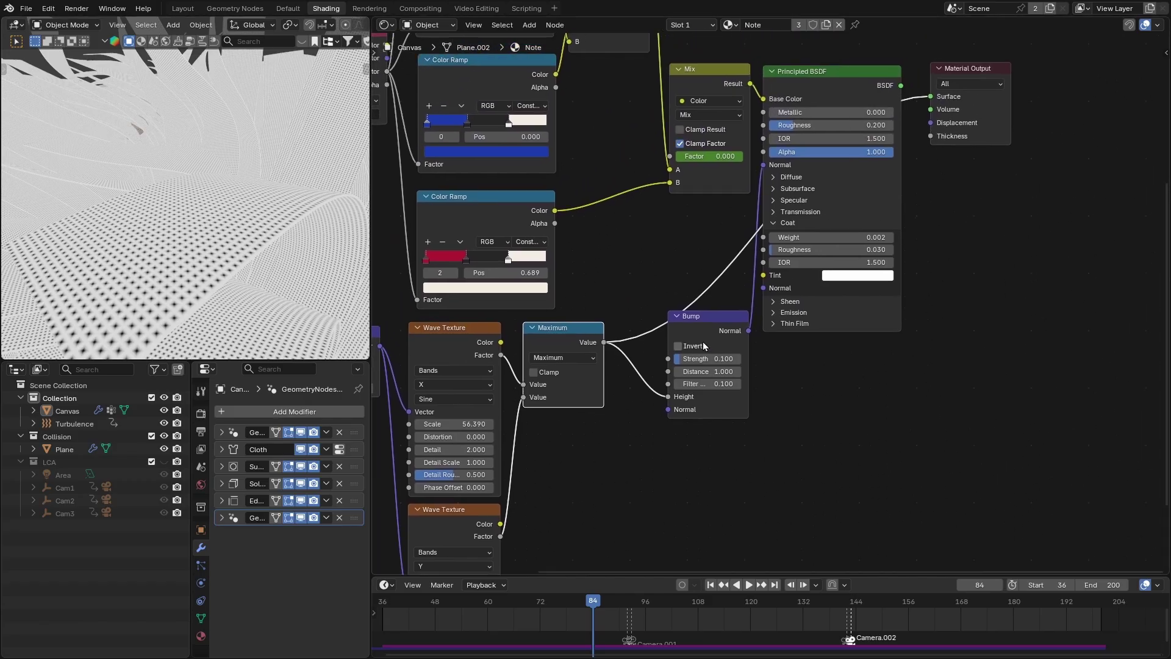
{"action": "middle_click_drag", "start_coordinate": [703, 342], "coordinate": [701, 376]}
{"action": "left_click", "coordinate": [693, 357], "text": "ctrl+shift"}
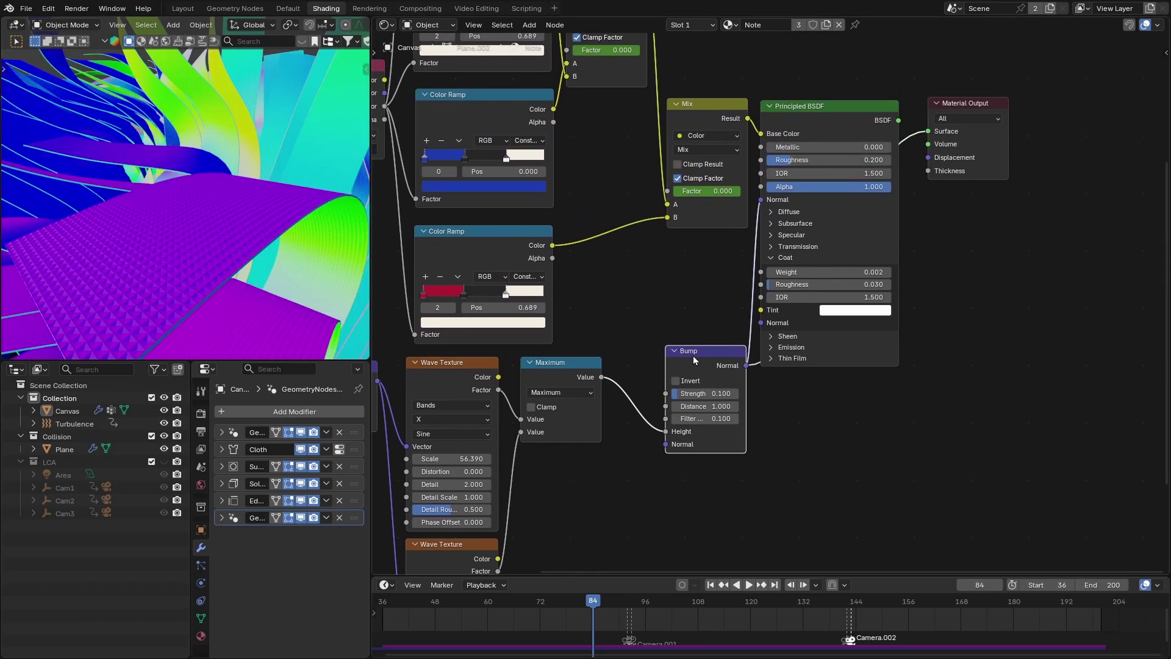
Reconnect the Principled BSDF to the Material Output and return to the camera view.
{"action": "left_click", "coordinate": [837, 133], "text": "ctrl+shift"}
{"action": "middle_click_drag", "start_coordinate": [305, 253], "coordinate": [285, 241]}
{"action": "key", "text": "KP_0"}
{"action": "scroll", "coordinate": [636, 304], "scroll_direction": "down", "scroll_amount": 5}
{"action": "middle_click_drag", "start_coordinate": [636, 300], "coordinate": [704, 270]}
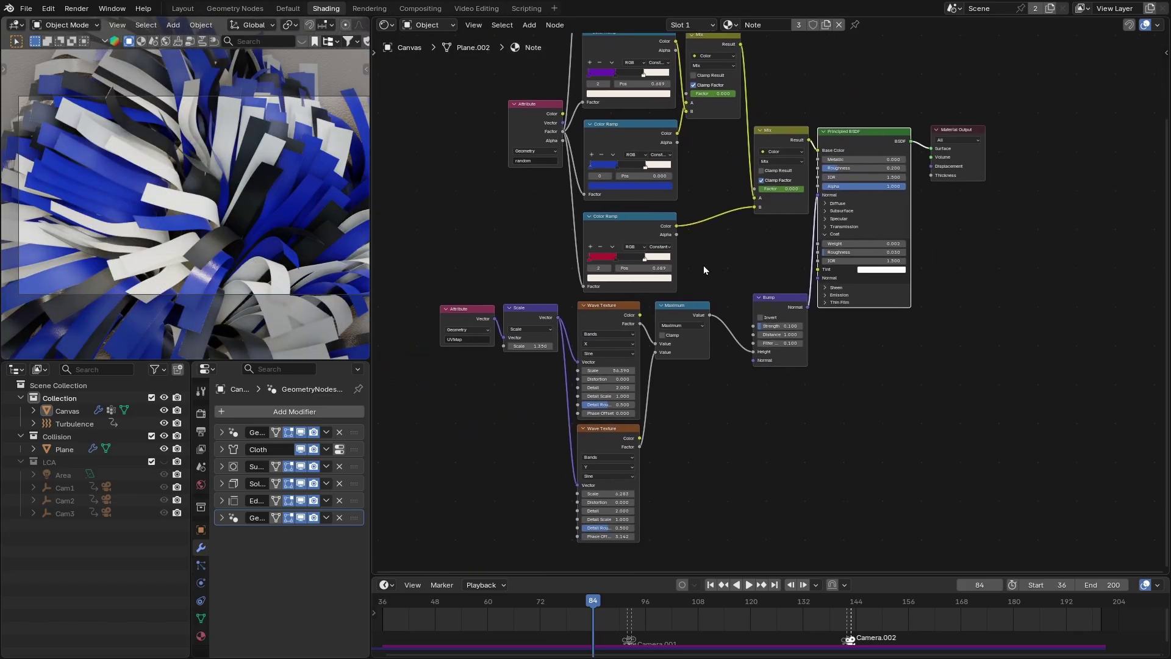
Unhide the LCA collection, select its Area light with overlays shown, and check its placement and the resulting camera view.
{"action": "left_click", "coordinate": [164, 462]}
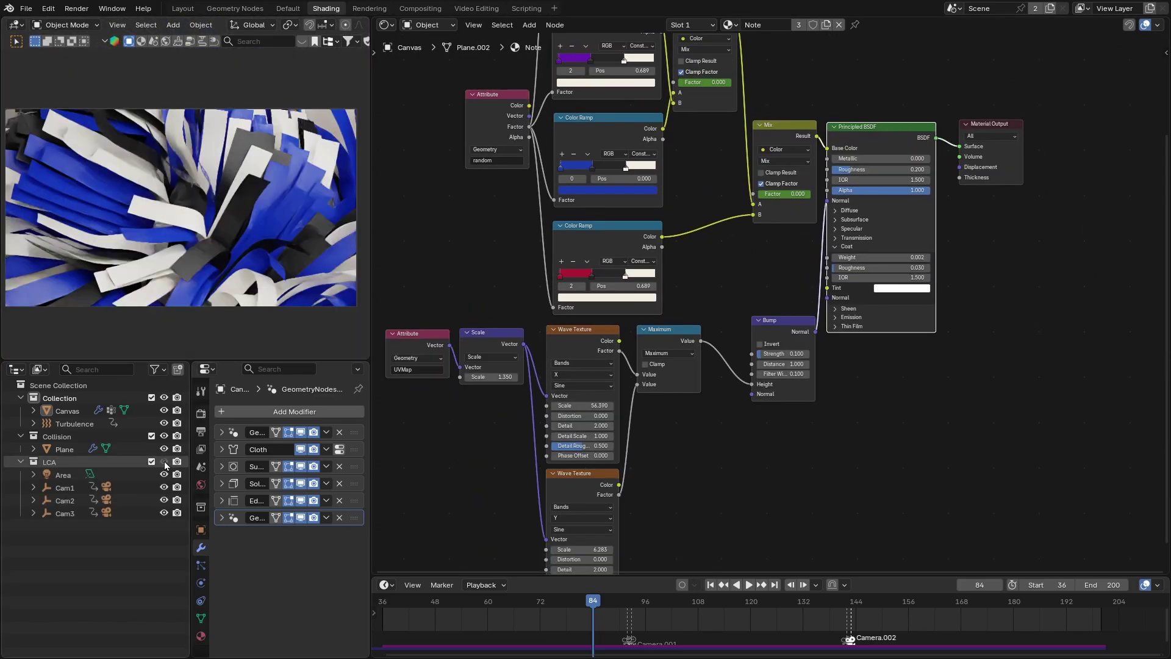
{"action": "left_click", "coordinate": [61, 475]}
{"action": "key", "text": "alt+shift+z"}
{"action": "middle_click_drag", "start_coordinate": [219, 220], "coordinate": [244, 146]}
{"action": "key", "text": "g"}
{"action": "right_click", "coordinate": [298, 183]}
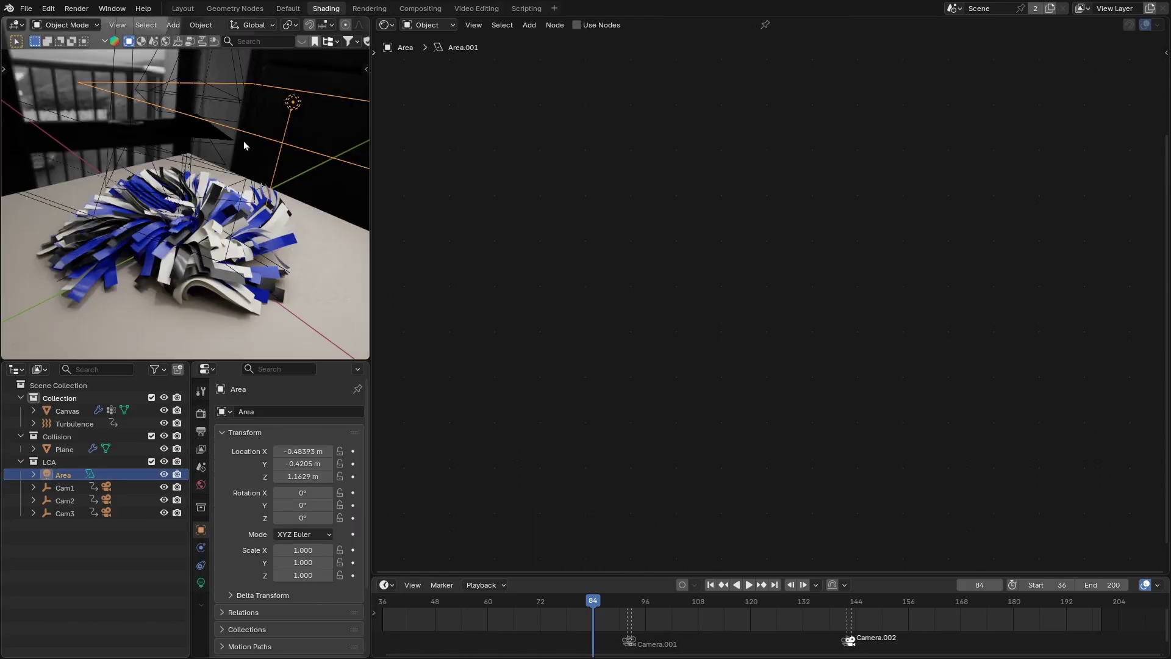
{"action": "mouse_move", "coordinate": [282, 205]}
{"action": "middle_mouse_down"}
{"action": "mouse_move", "coordinate": [244, 206]}
{"action": "mouse_move", "coordinate": [235, 223]}
{"action": "mouse_move", "coordinate": [270, 209]}
{"action": "middle_mouse_up"}
{"action": "key", "text": "KP_0"}
{"action": "scroll", "coordinate": [201, 219], "scroll_direction": "up", "scroll_amount": 4}
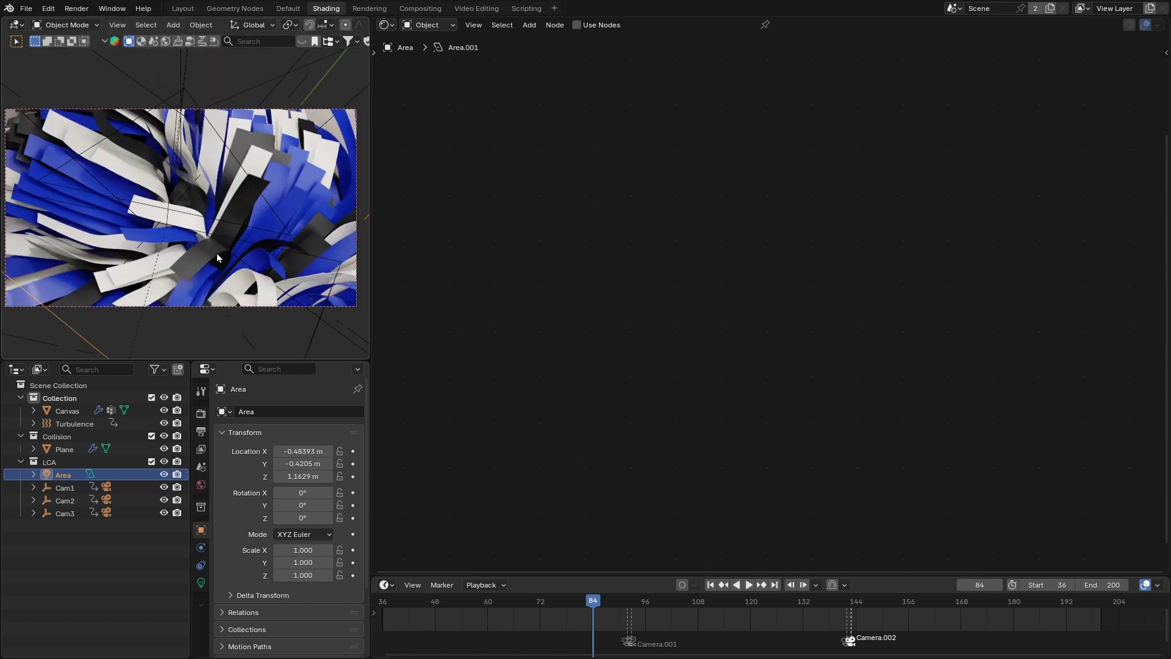
Switch the shader editor to World and examine the EasyHDR environment lighting nodes.
{"action": "left_click", "coordinate": [422, 25]}
{"action": "left_click", "coordinate": [422, 66]}
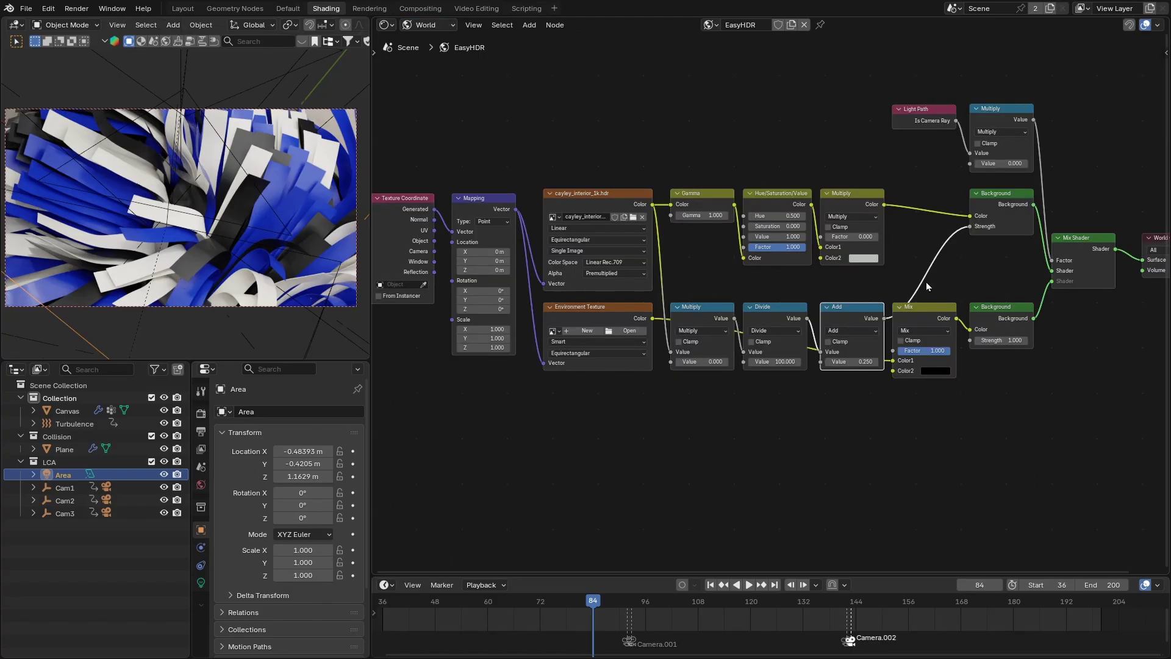
{"action": "middle_click_drag", "start_coordinate": [824, 368], "coordinate": [836, 366]}
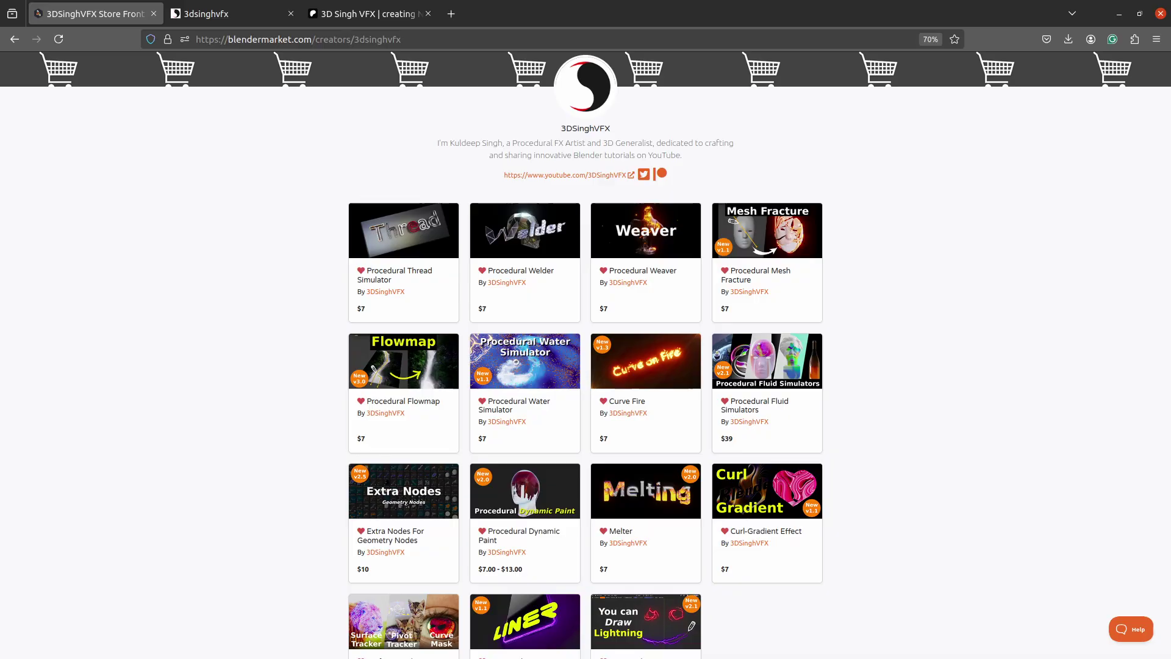
{"action": "key", "text": "ctrl+Tab"}
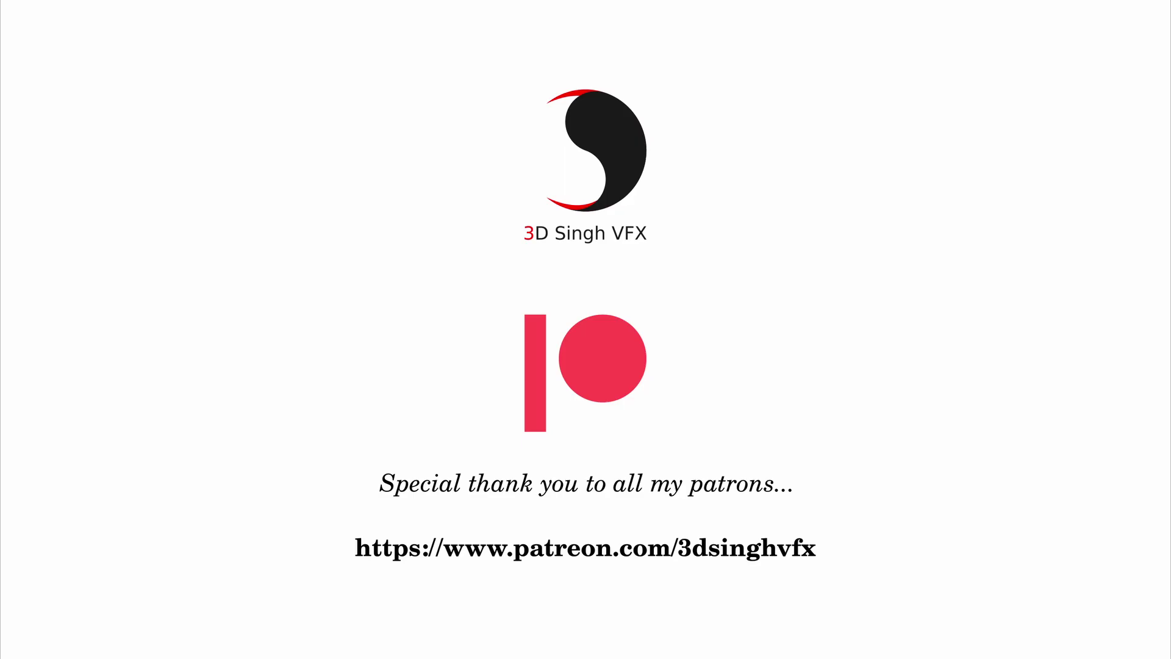